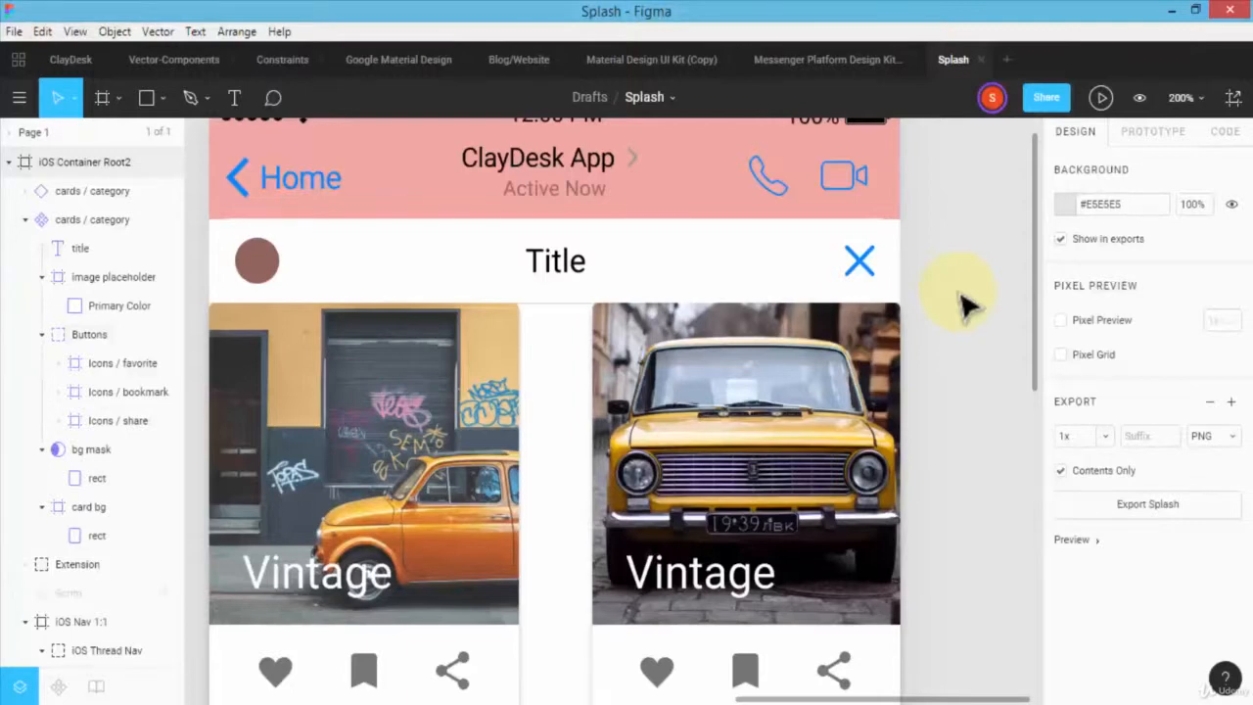
- Add an iPhone 8 frame on the empty canvas beside the vintage car cards screen
scroll(965, 306, down, 1)
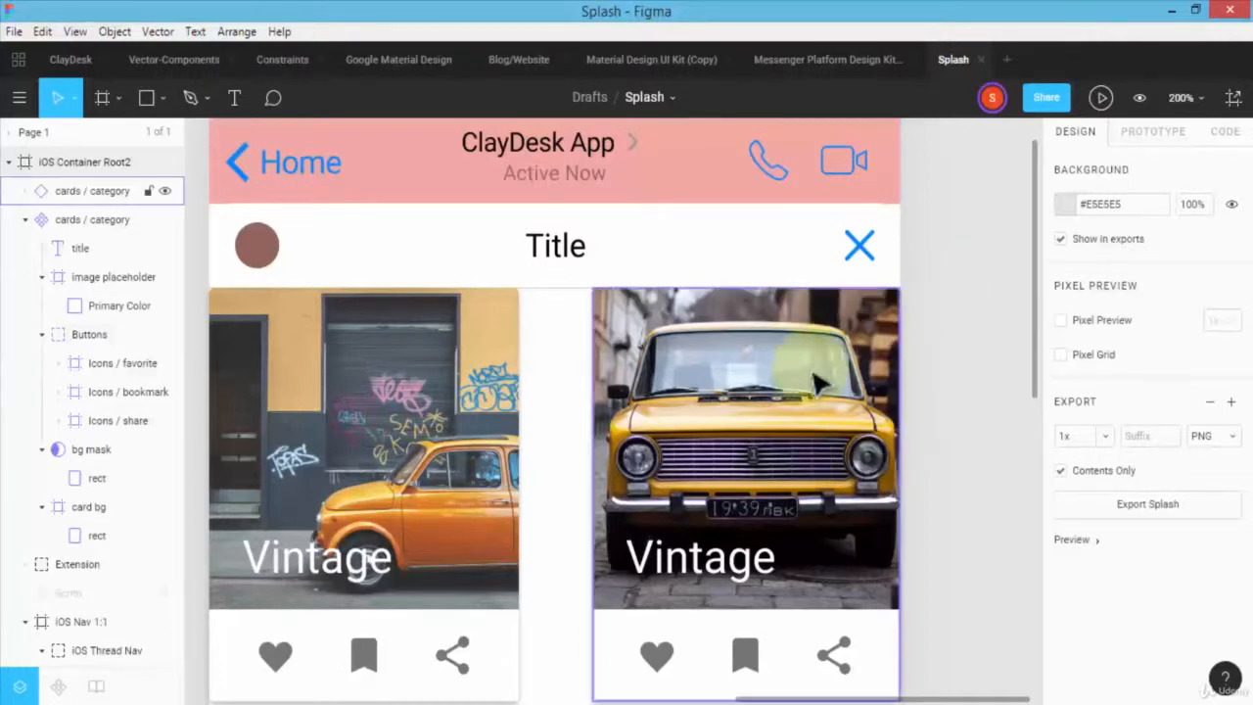
click(749, 383)
click(459, 423)
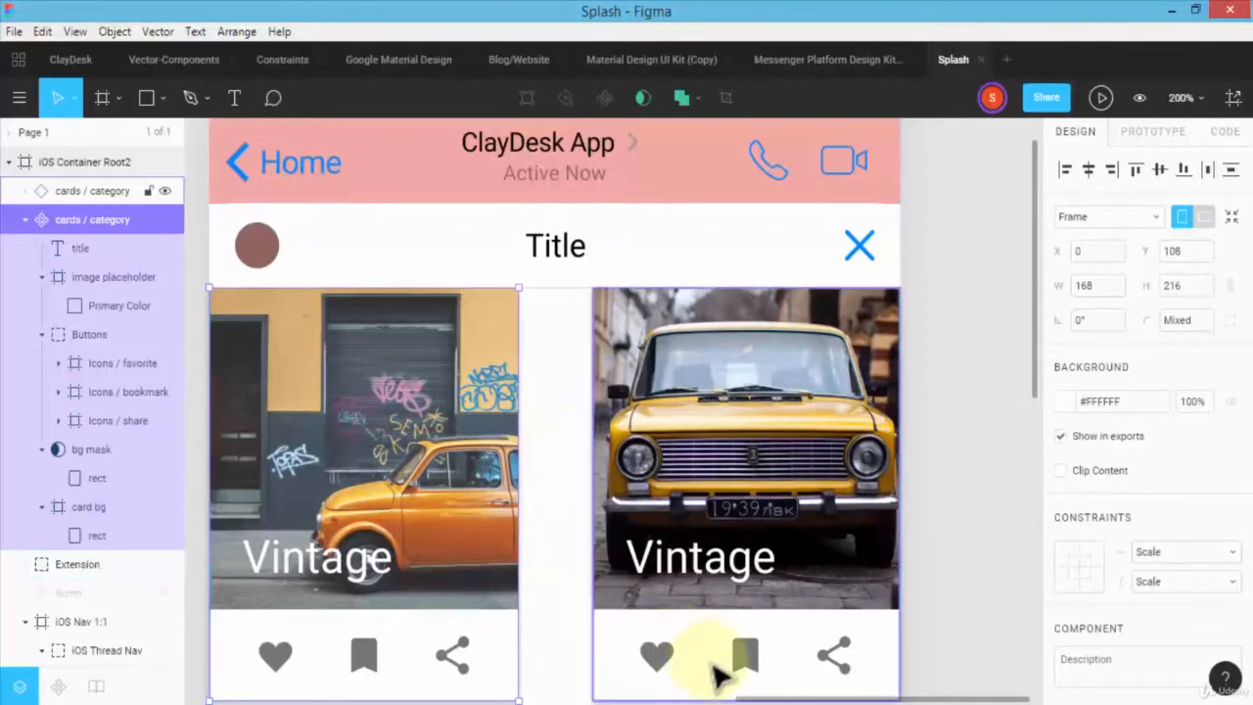
drag(824, 699, 923, 701)
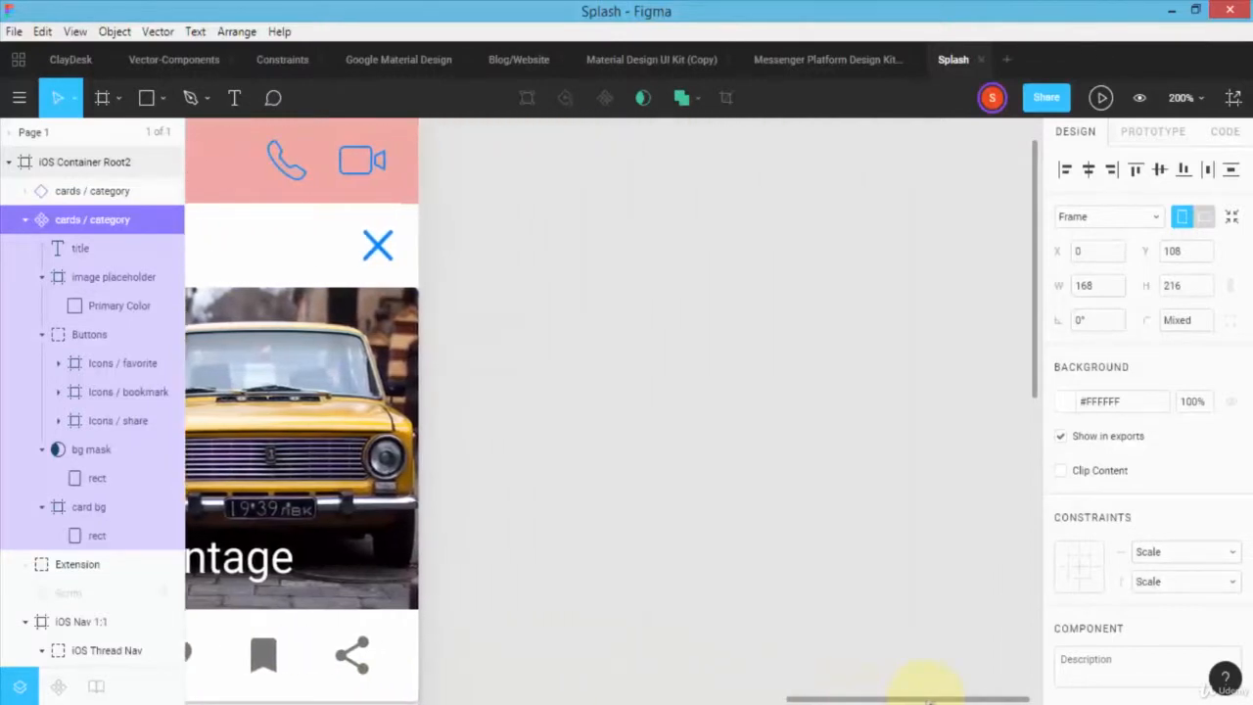
click(768, 382)
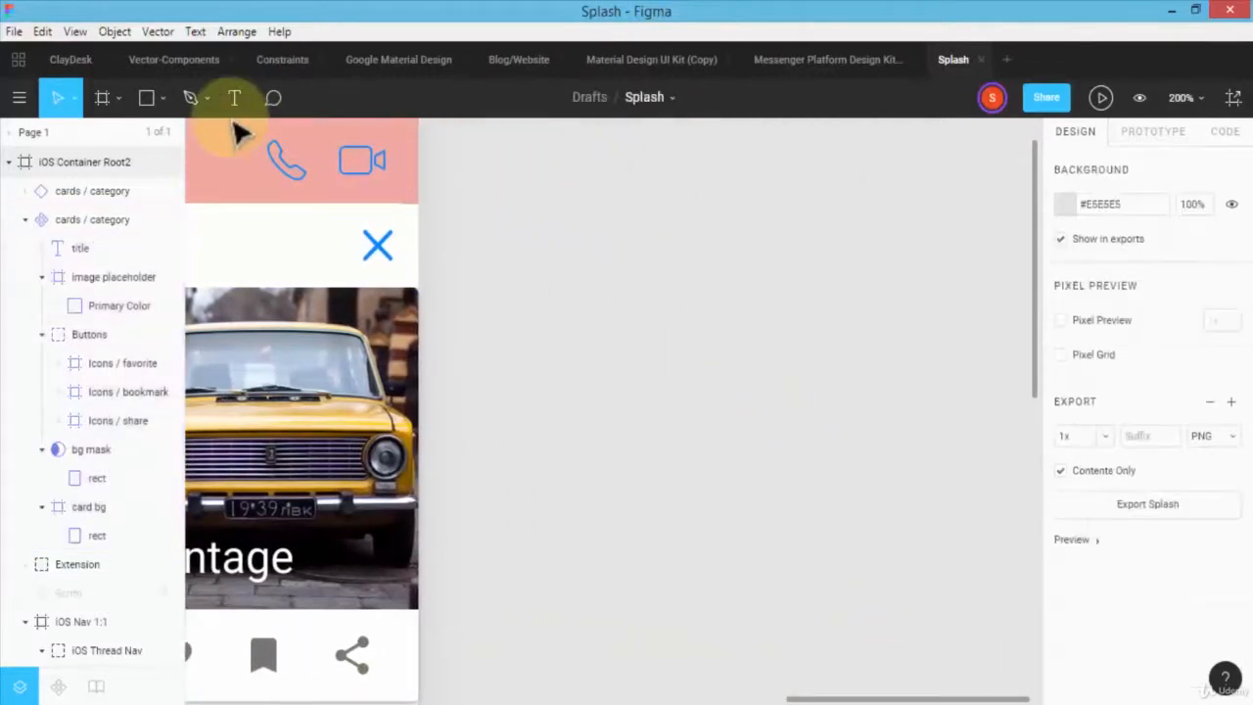
click(102, 98)
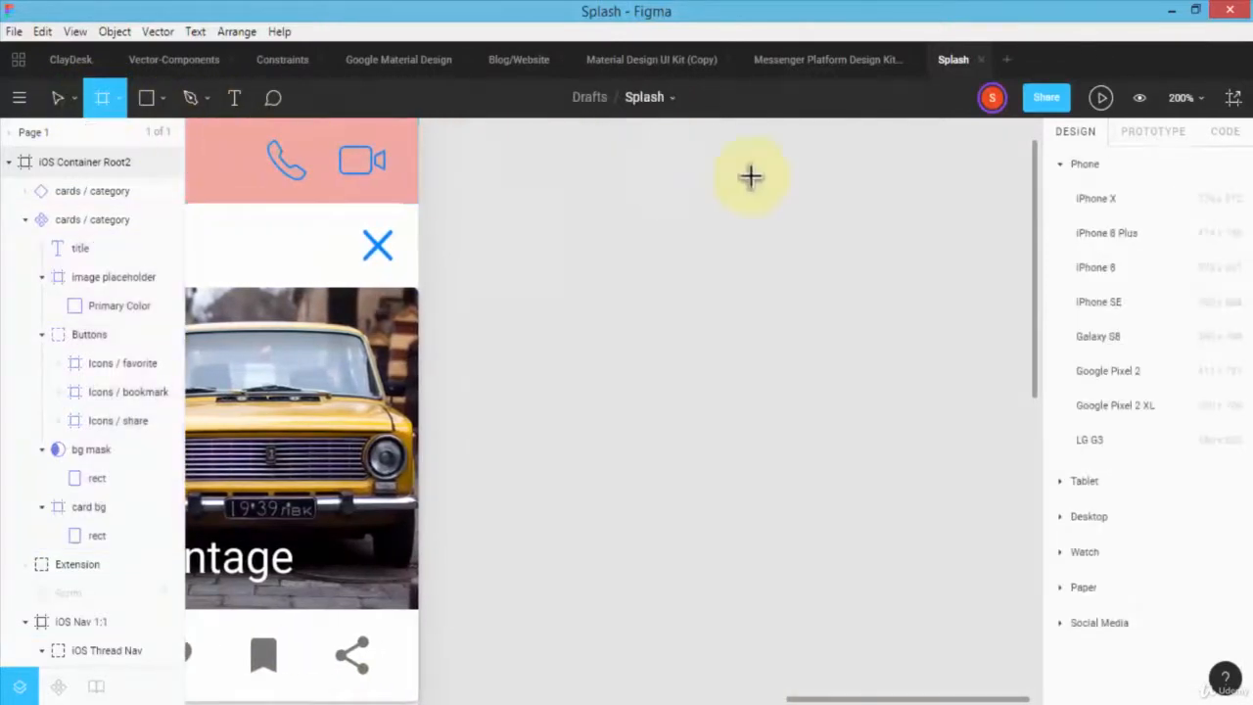
click(1098, 268)
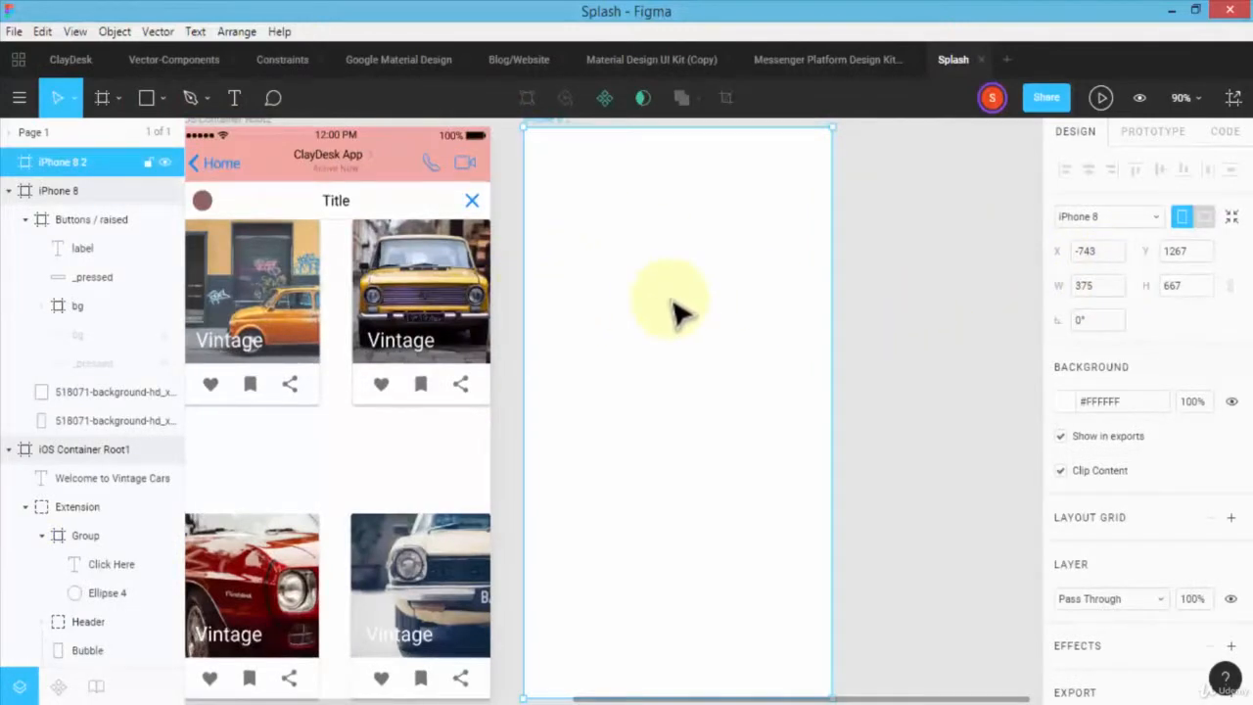
- Draw a circle about 172 × 172 near the new frame's left edge and place a copy beside it at X 195, Y 172
click(145, 98)
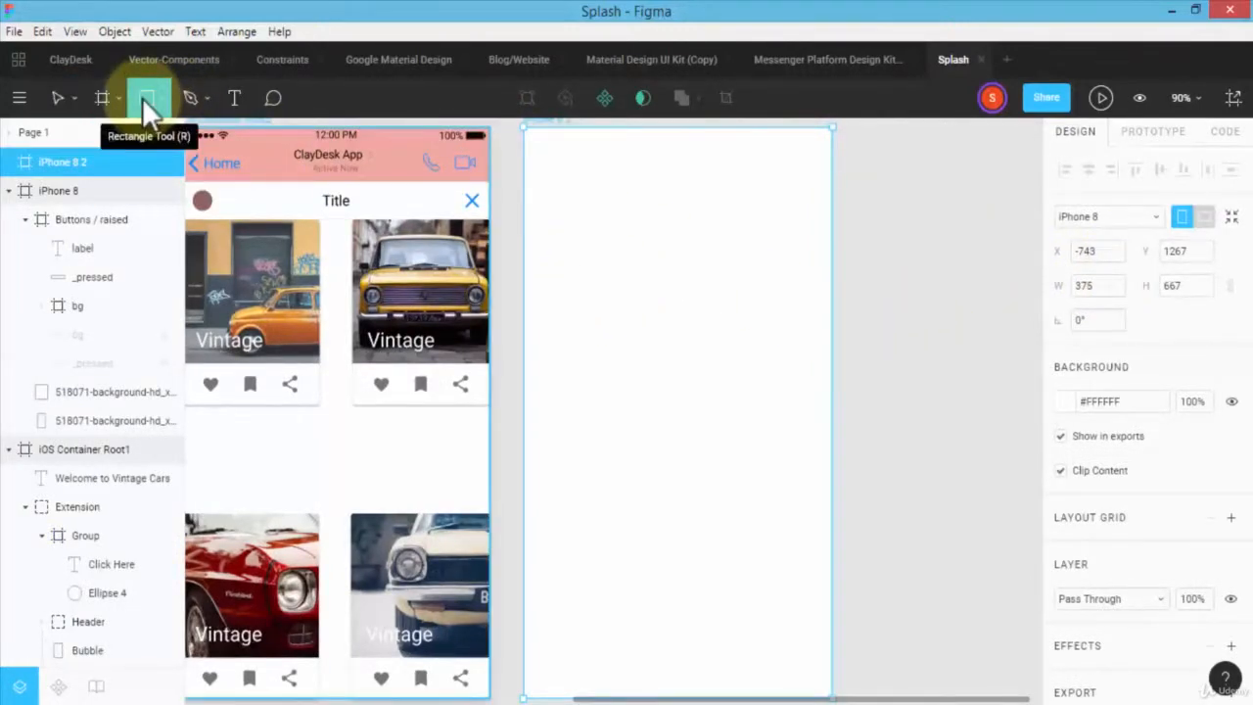
click(162, 99)
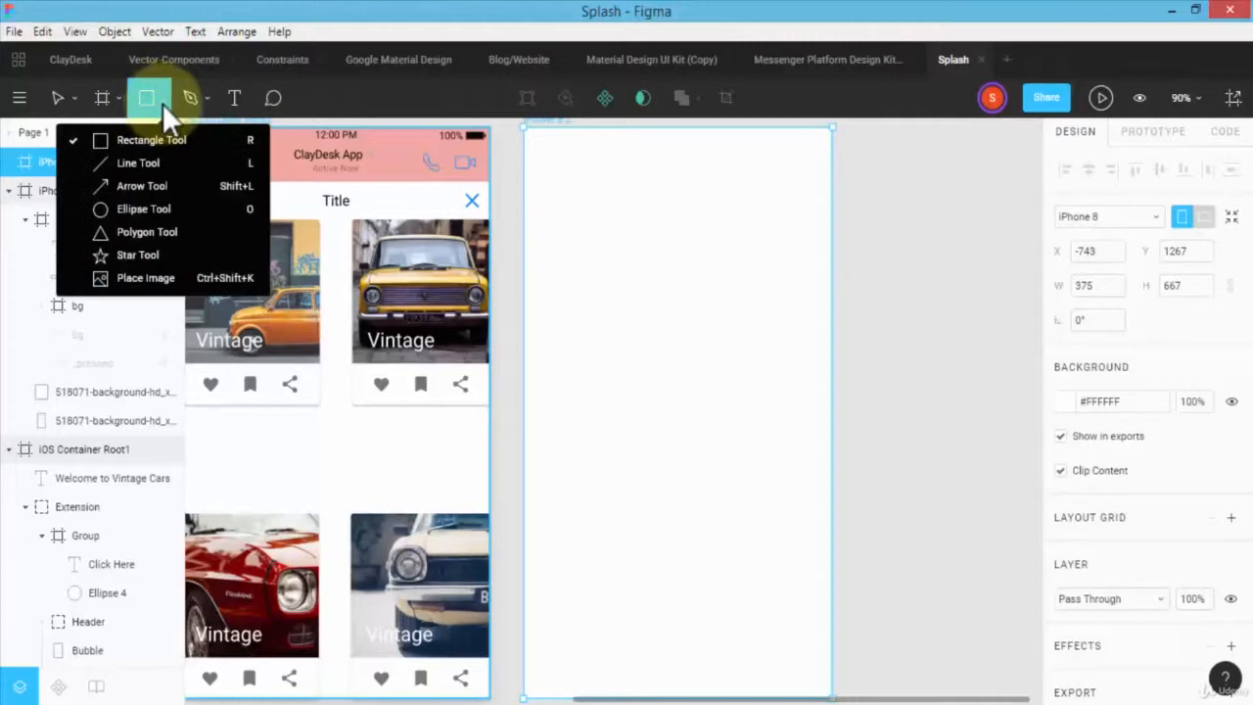
click(171, 209)
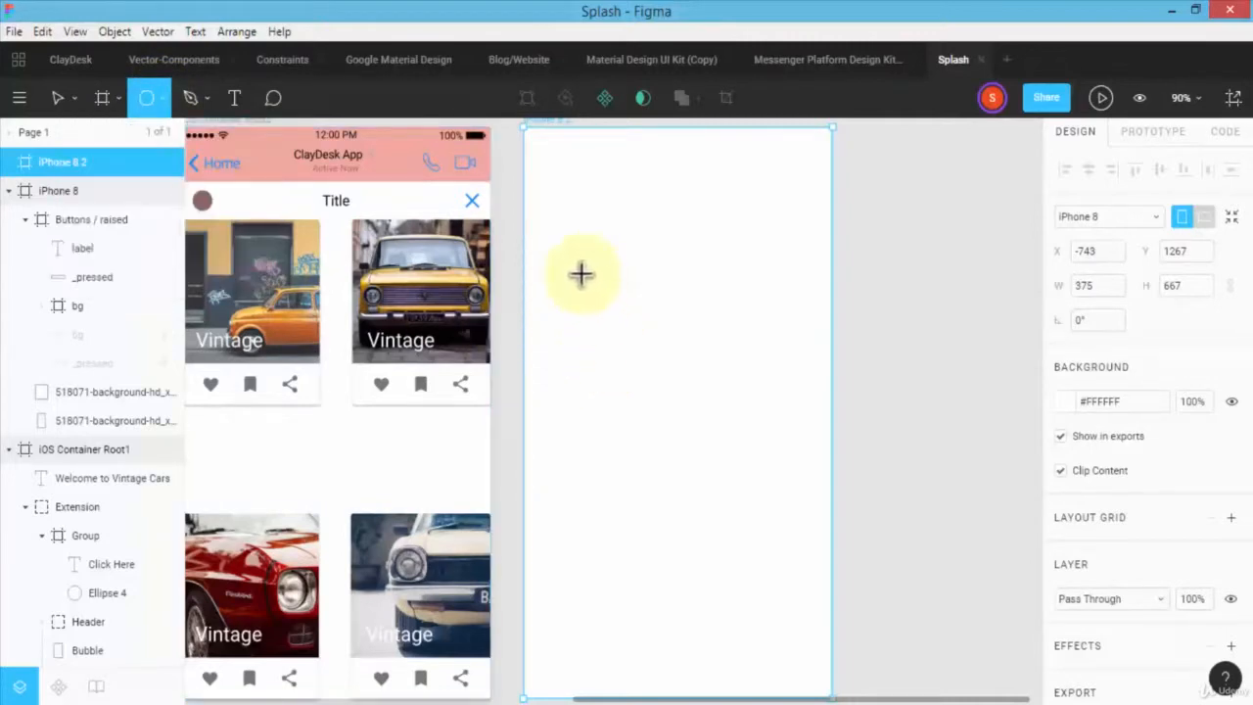
drag(581, 275, 724, 421)
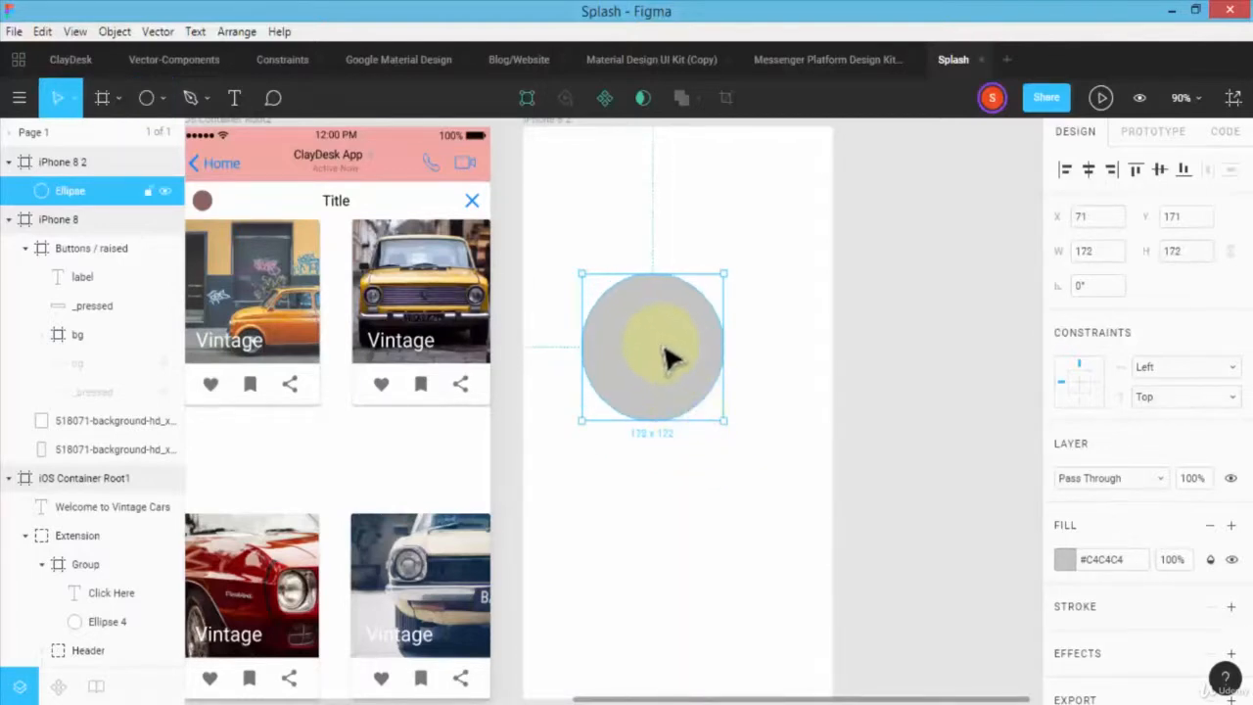
drag(664, 349, 618, 350)
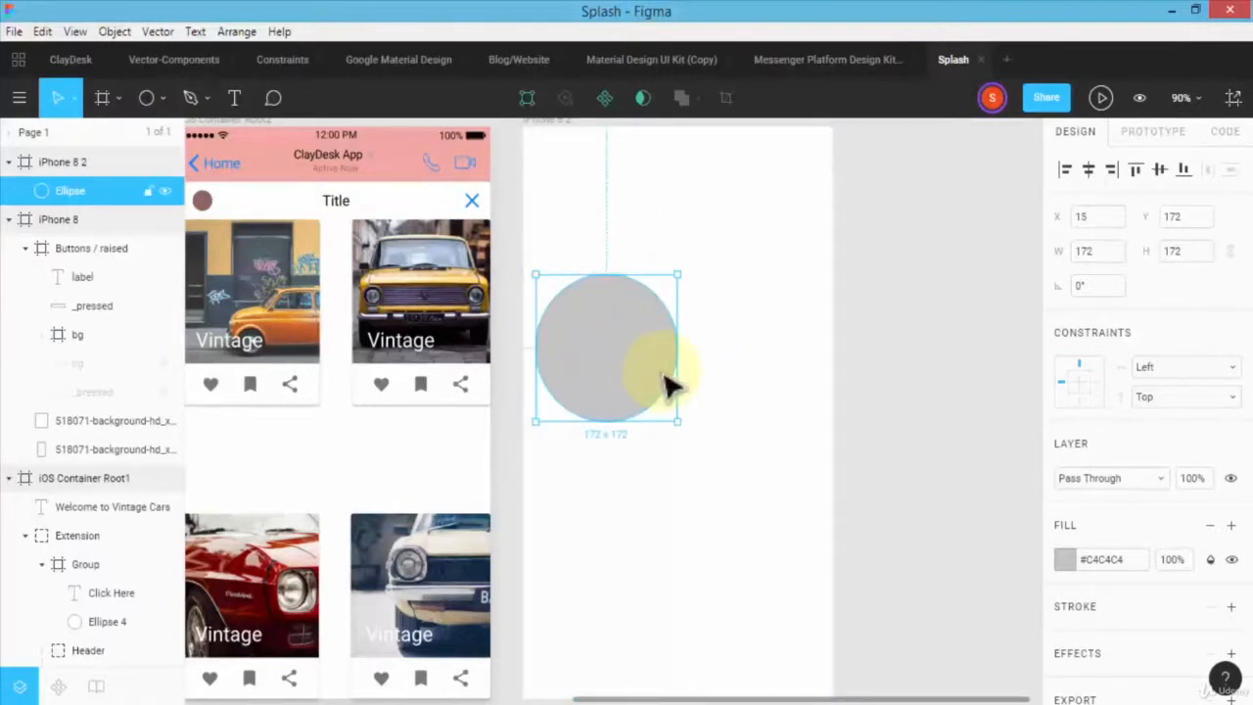
key(ctrl+v)
drag(626, 358, 765, 355)
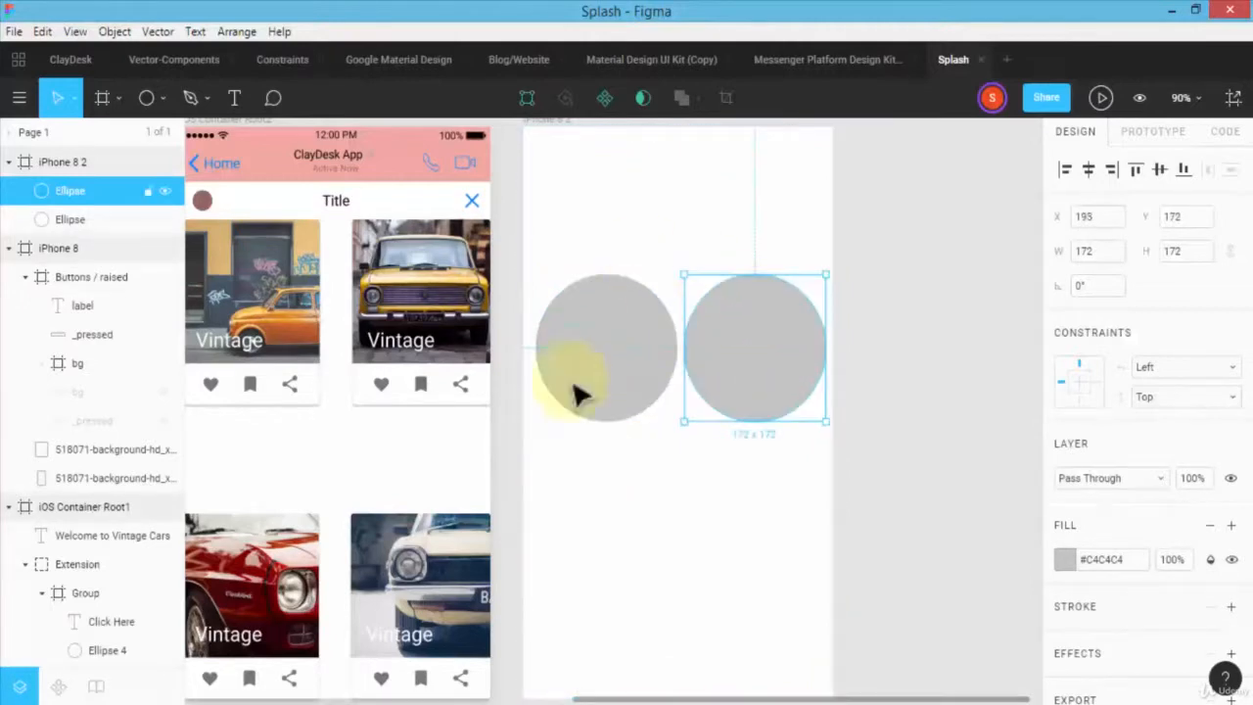
click(628, 390)
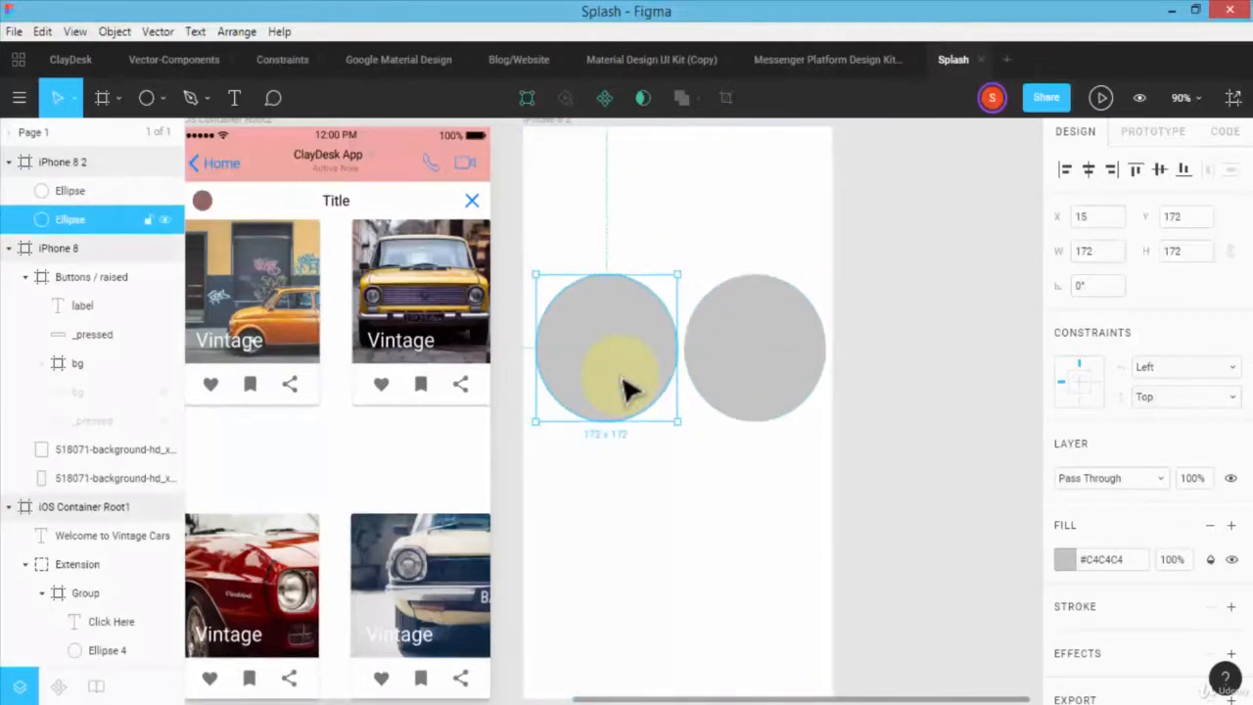
click(724, 387)
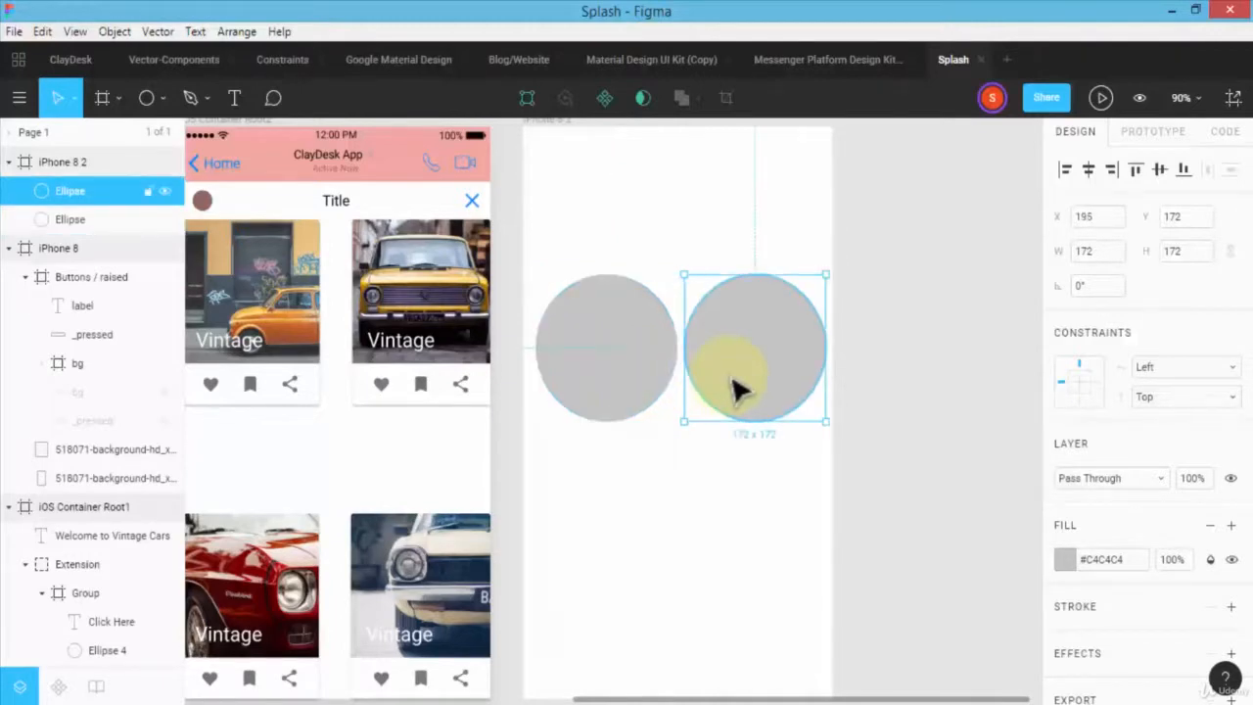
click(641, 381)
click(844, 354)
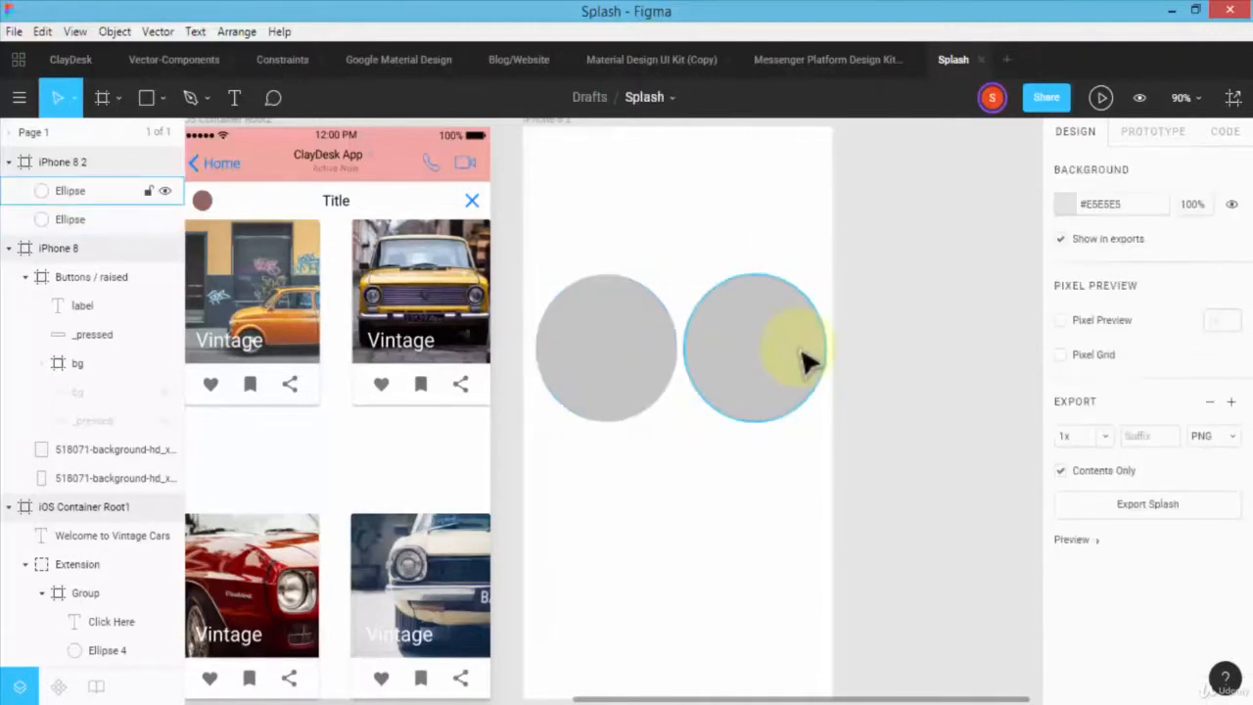
click(712, 354)
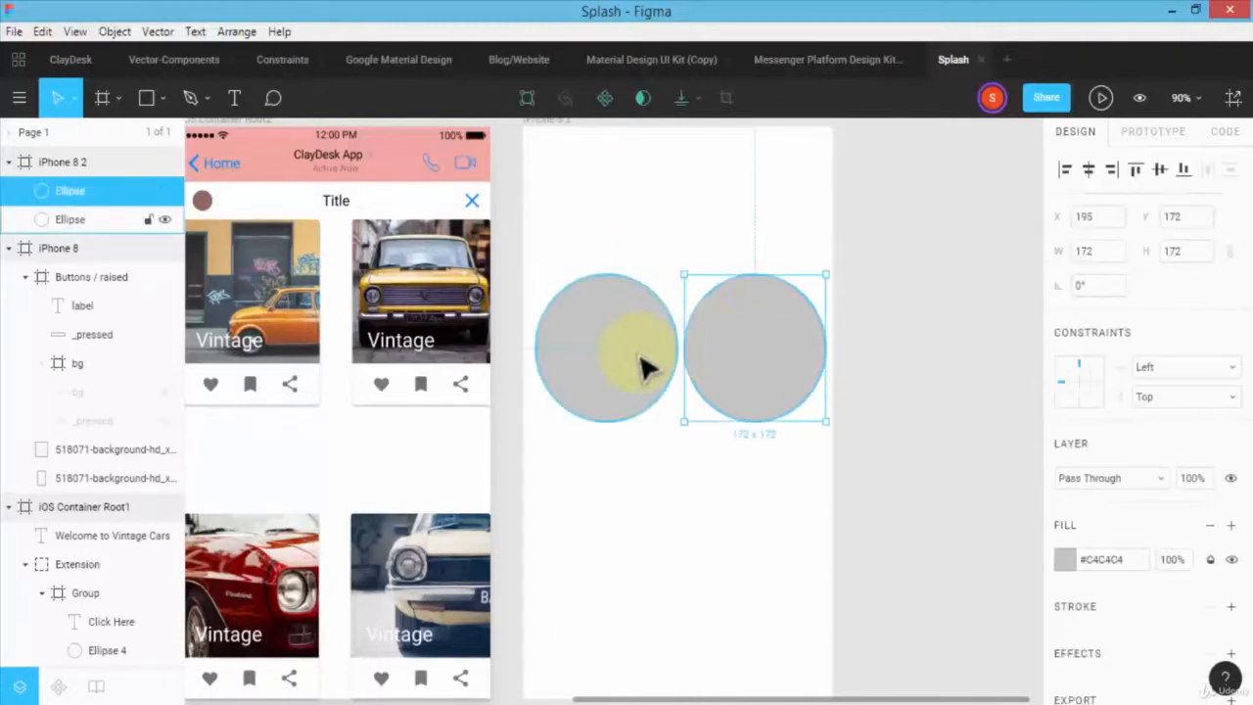
click(644, 364)
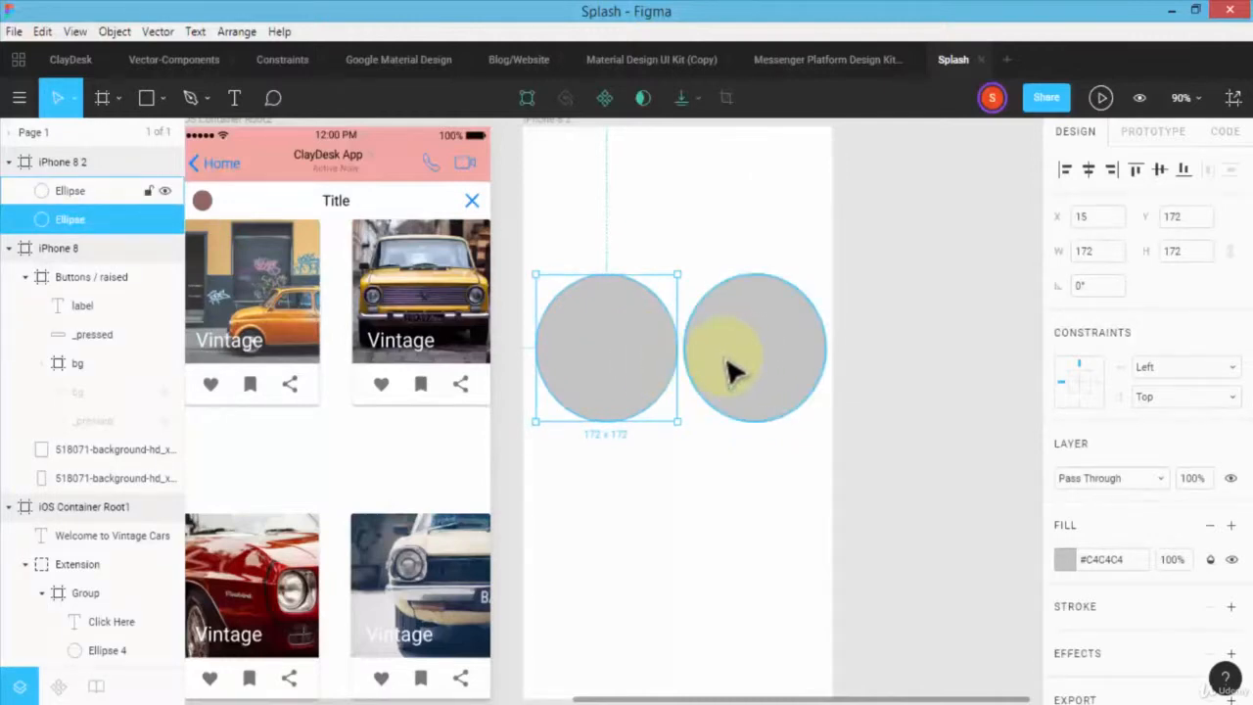
click(697, 99)
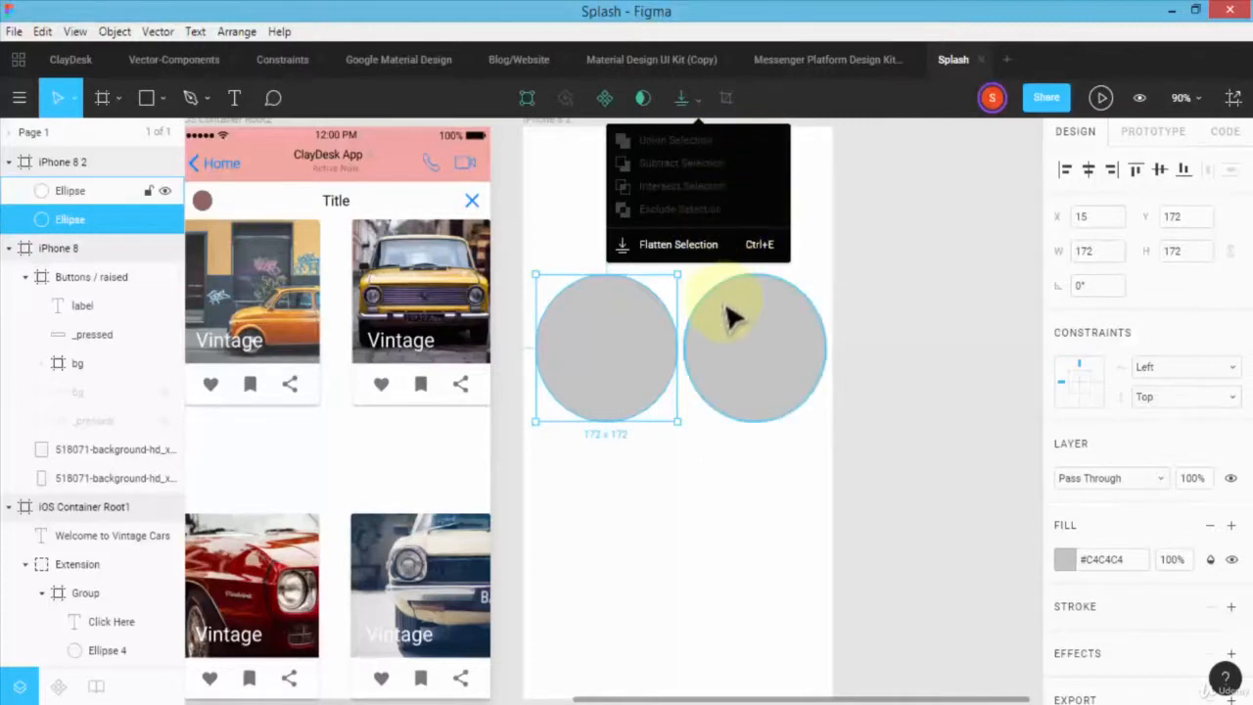
- Move the second circle toward the first to X 139, Y 172 so that the two overlap
click(714, 341)
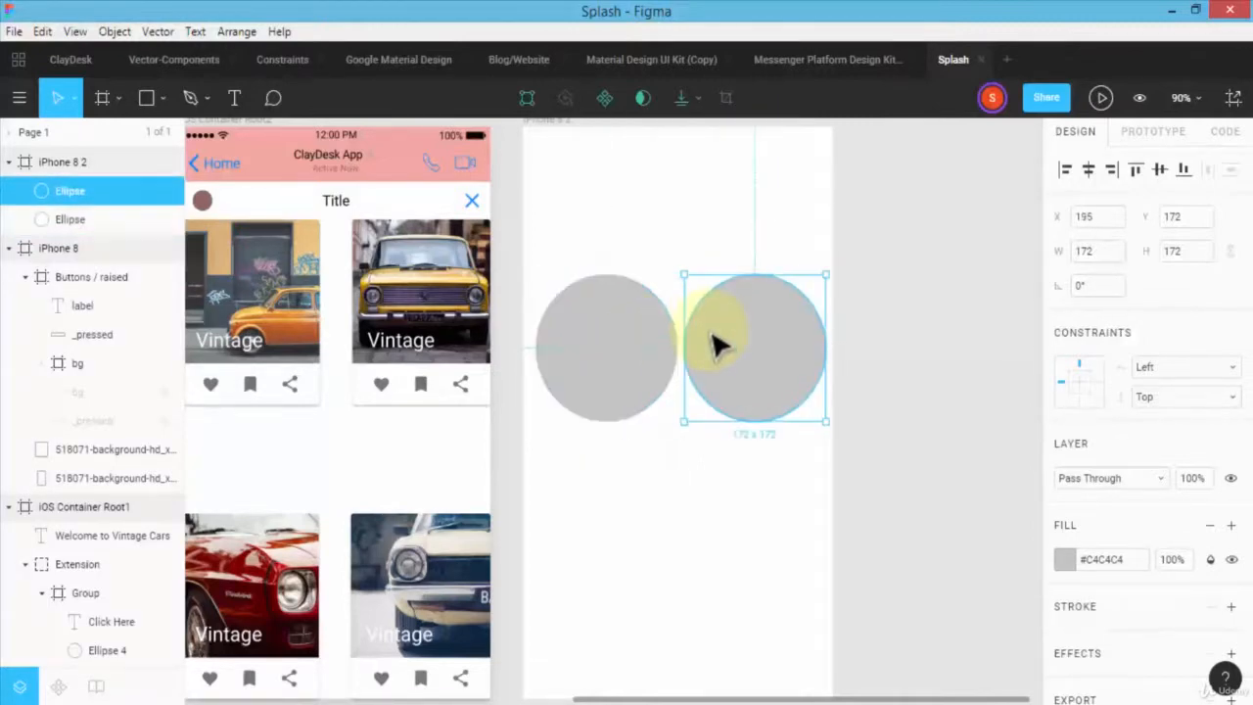
scroll(656, 274, up, 1)
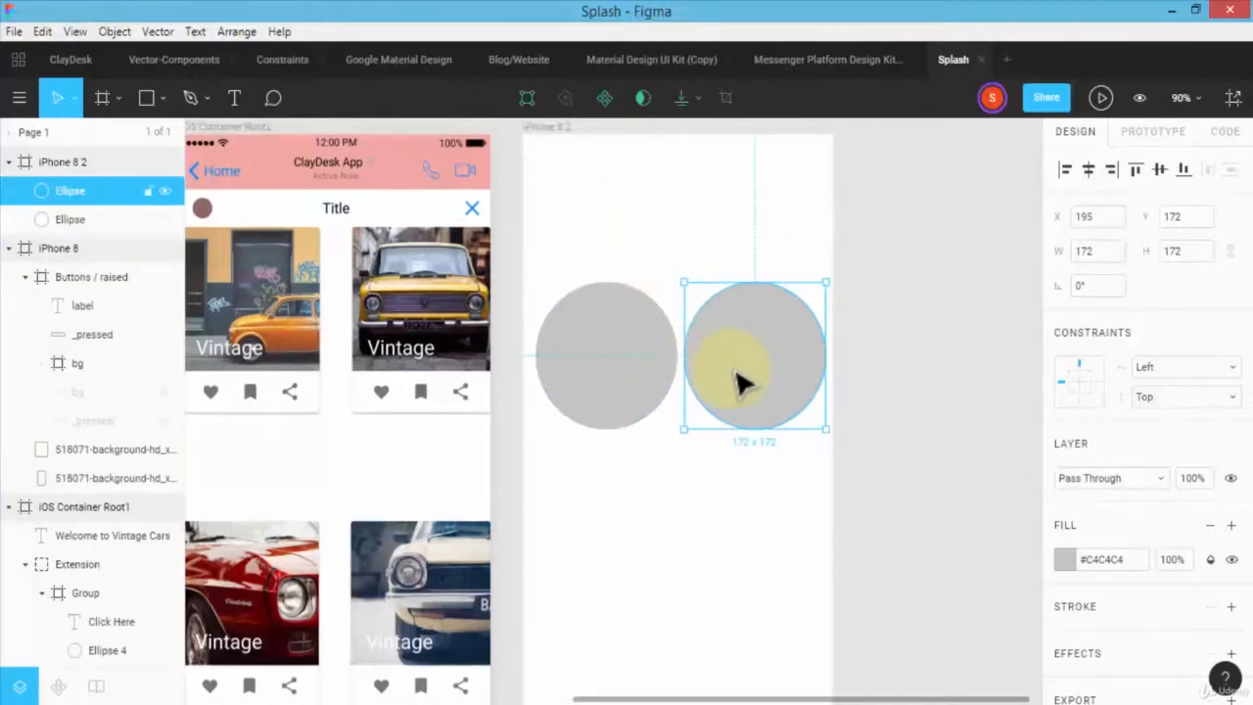
drag(744, 356, 698, 361)
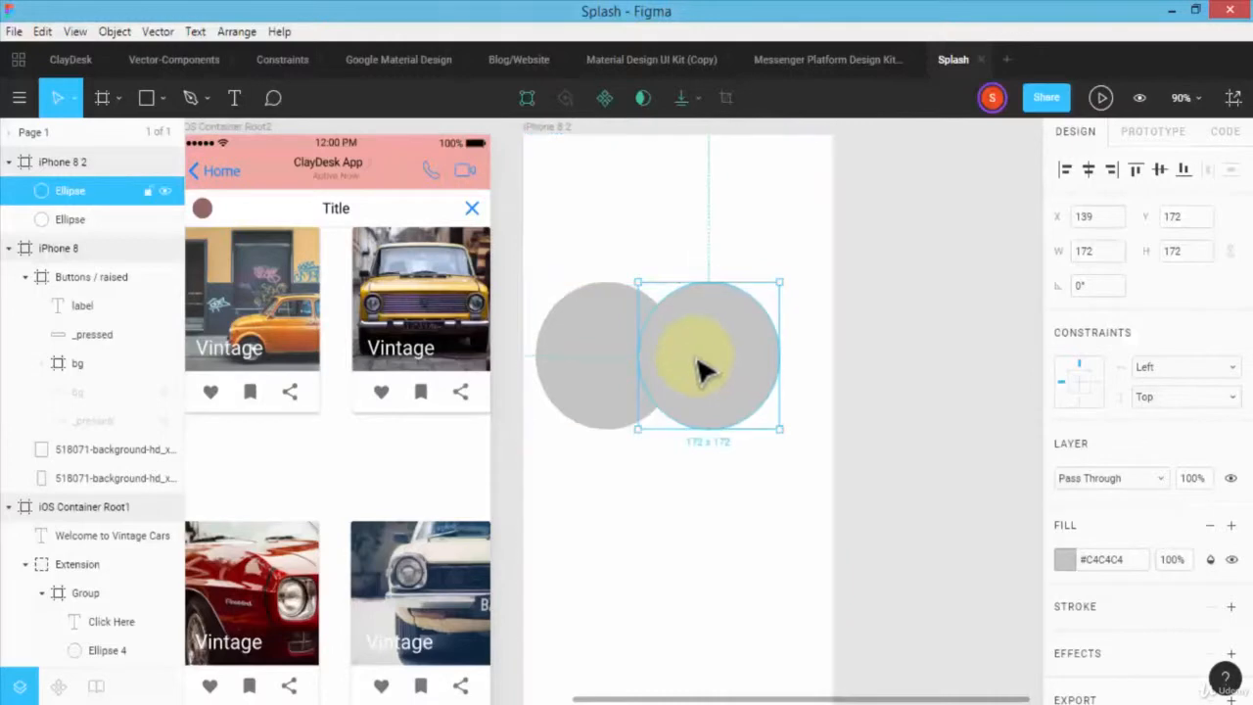
- Combine both overlapping circles with Union Selection and shift the combined shape to X 20, Y 162
scroll(676, 382, up, 3)
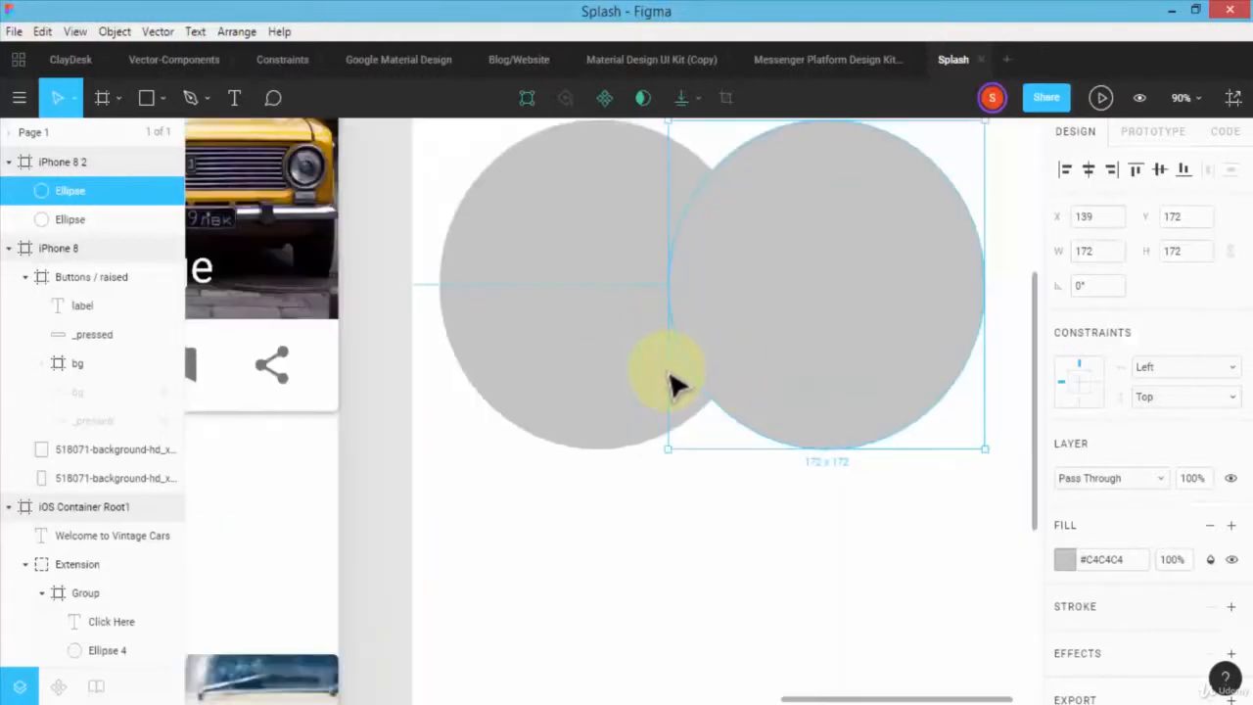
scroll(1008, 458, up, 4)
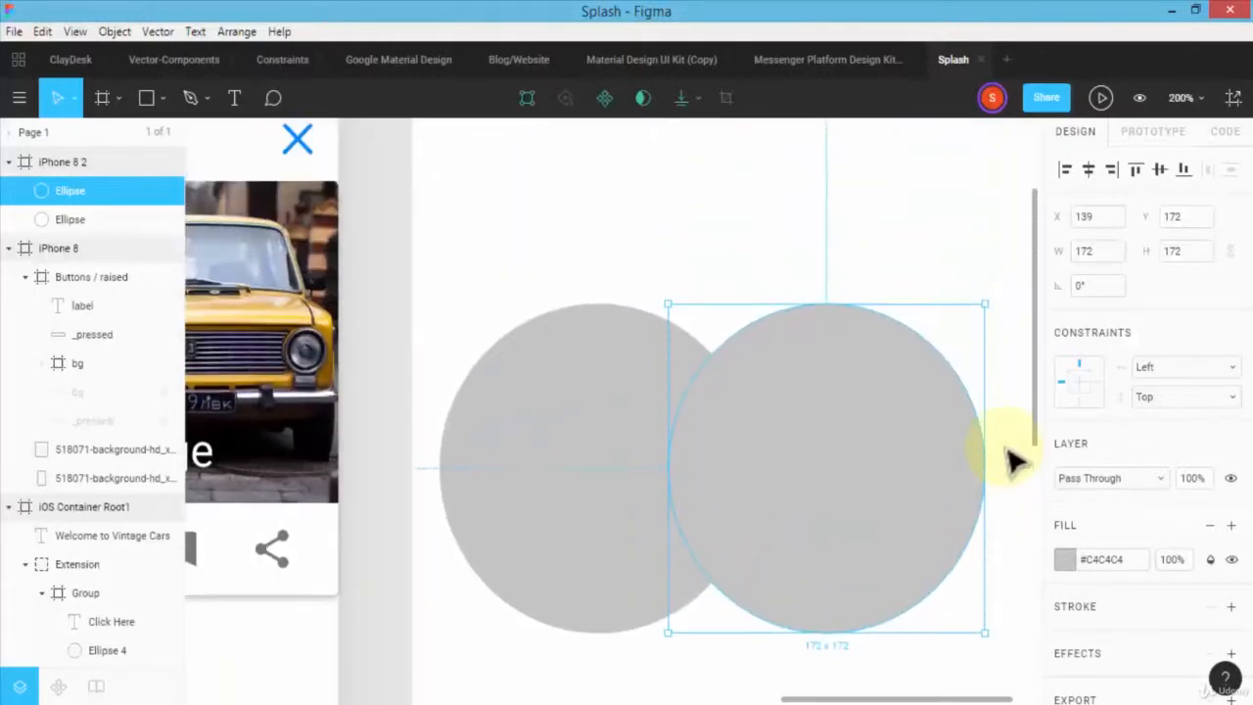
scroll(1009, 458, down, 2)
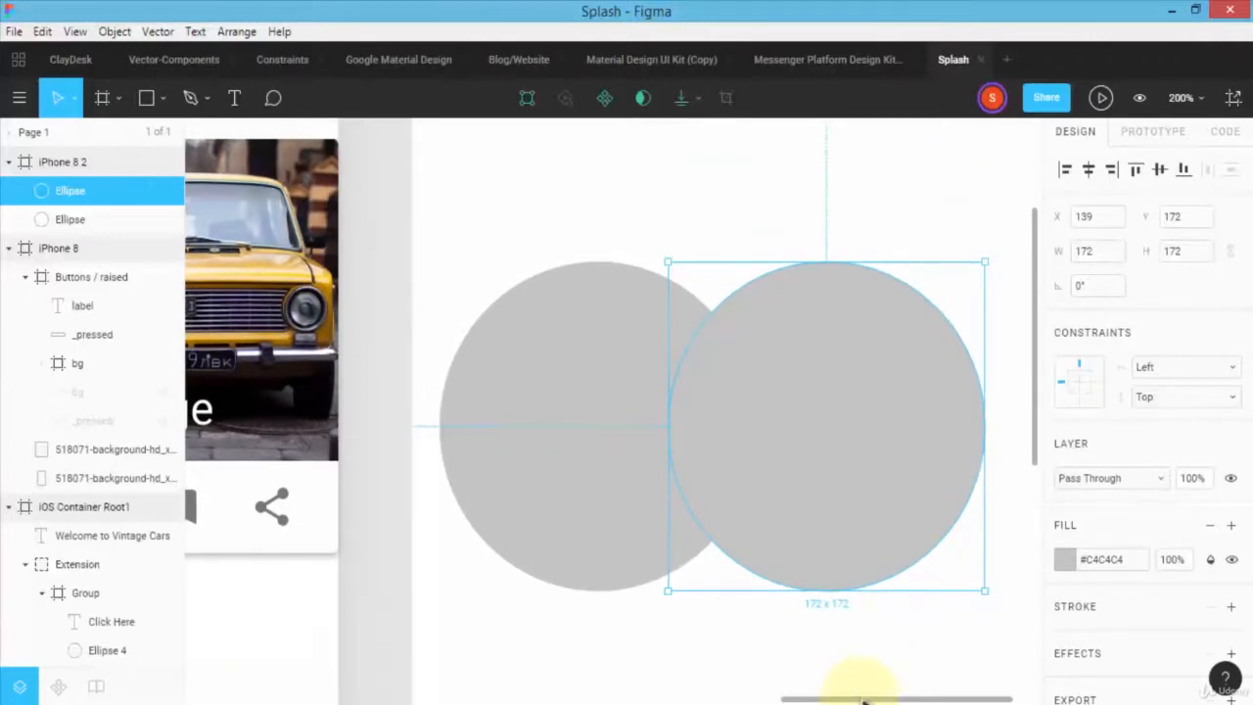
mouse_move(865, 701)
mouse_down()
mouse_move(887, 701)
mouse_move(876, 701)
mouse_up()
scroll(595, 346, up, 1)
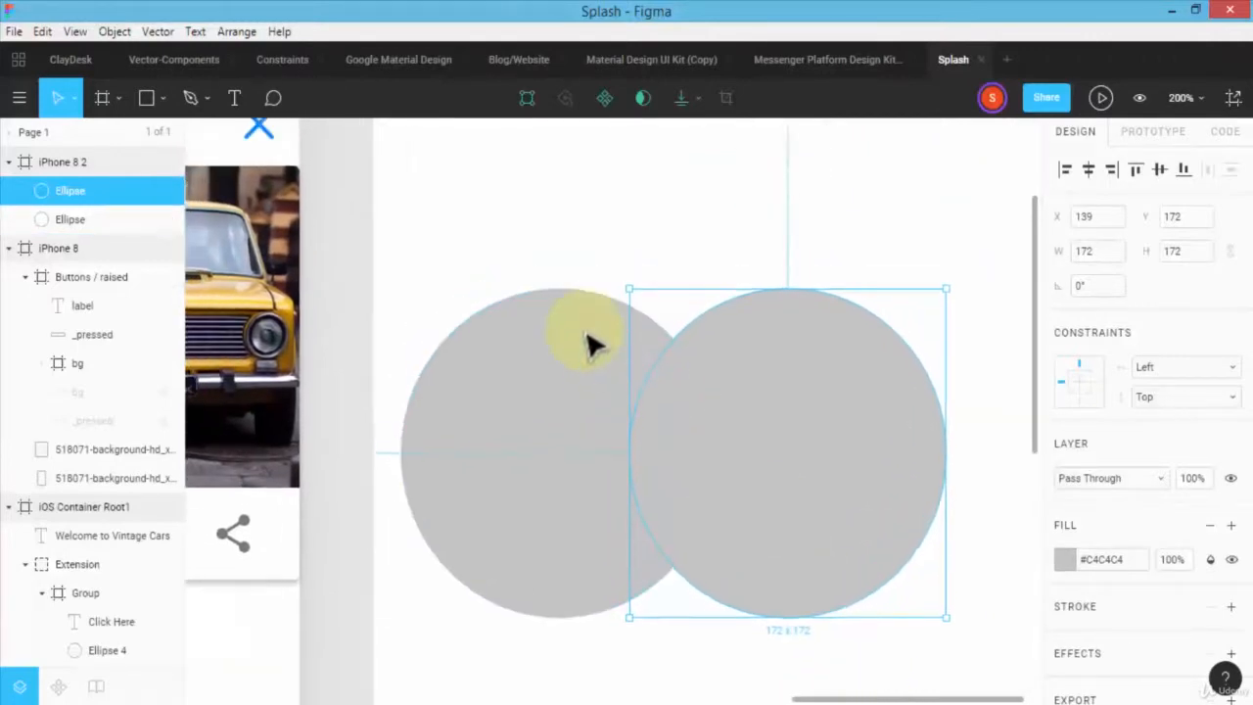
scroll(587, 345, down, 1)
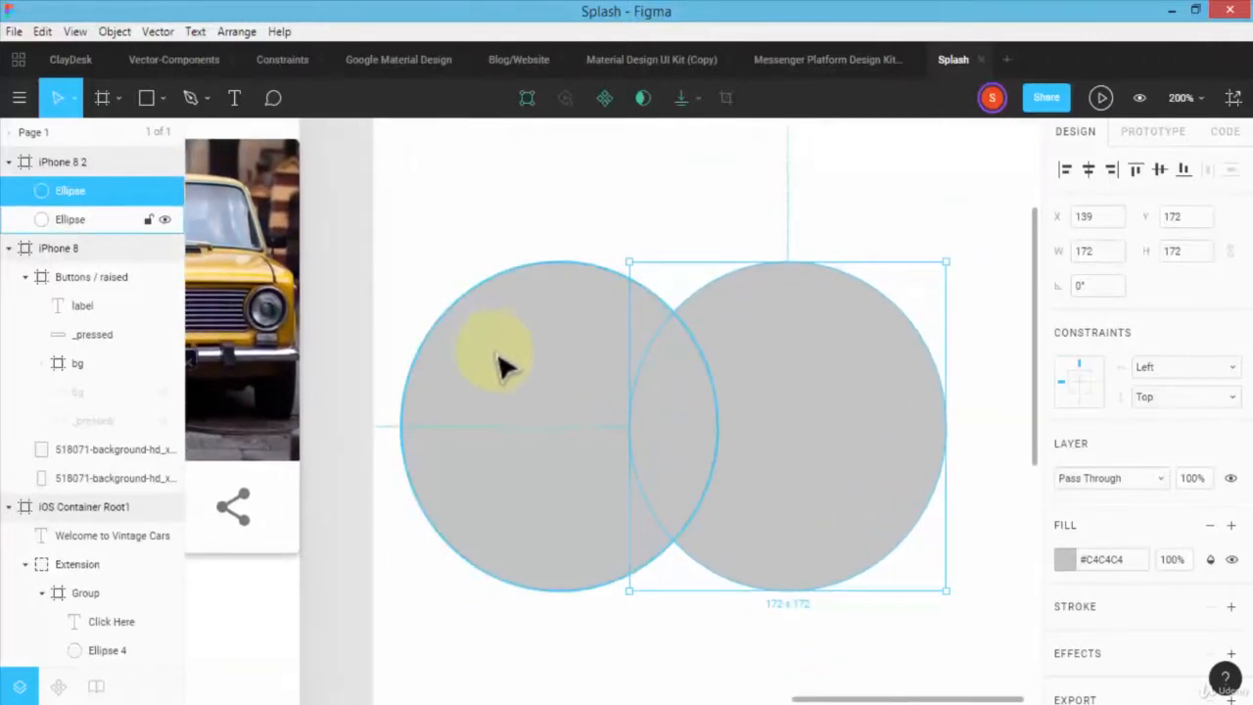
shift+click(522, 370)
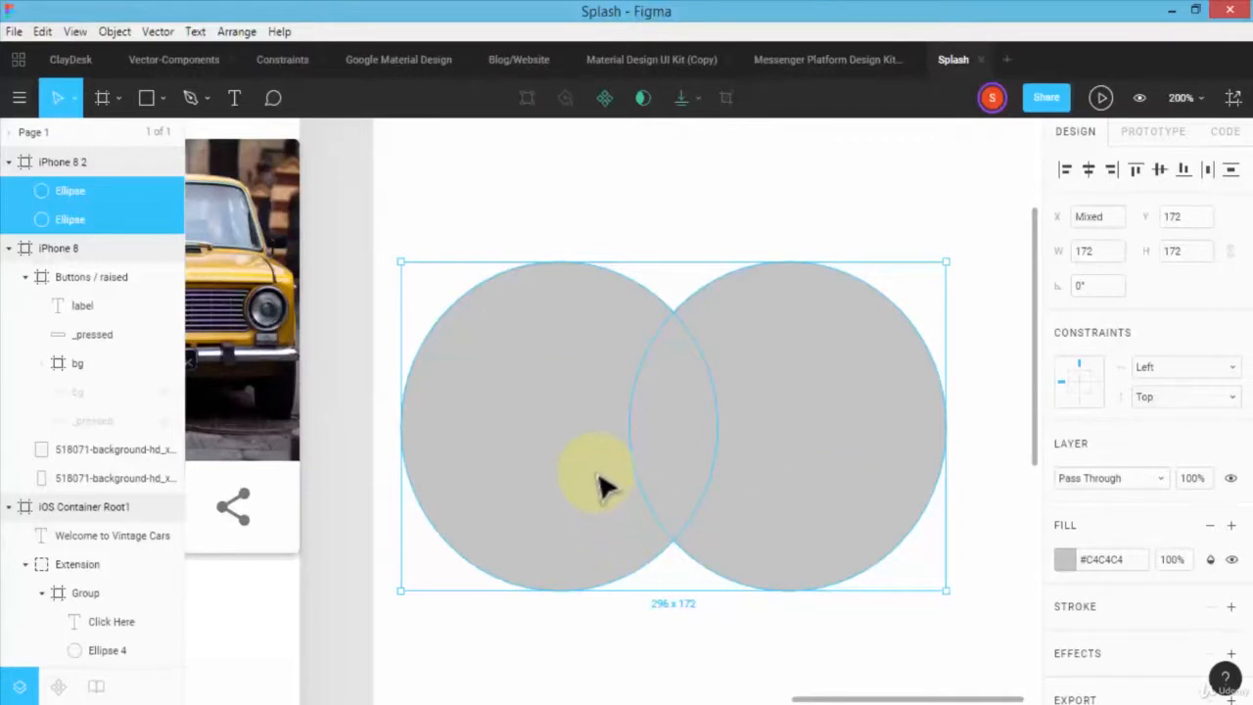
click(698, 101)
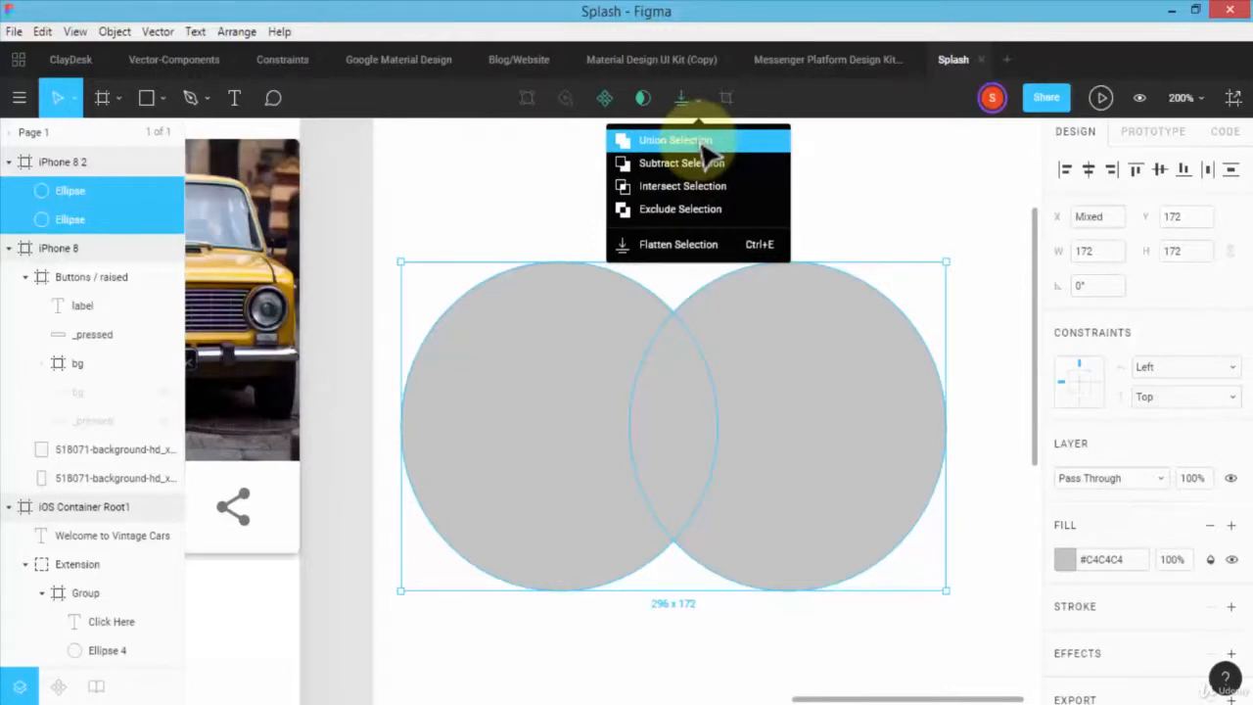
click(701, 145)
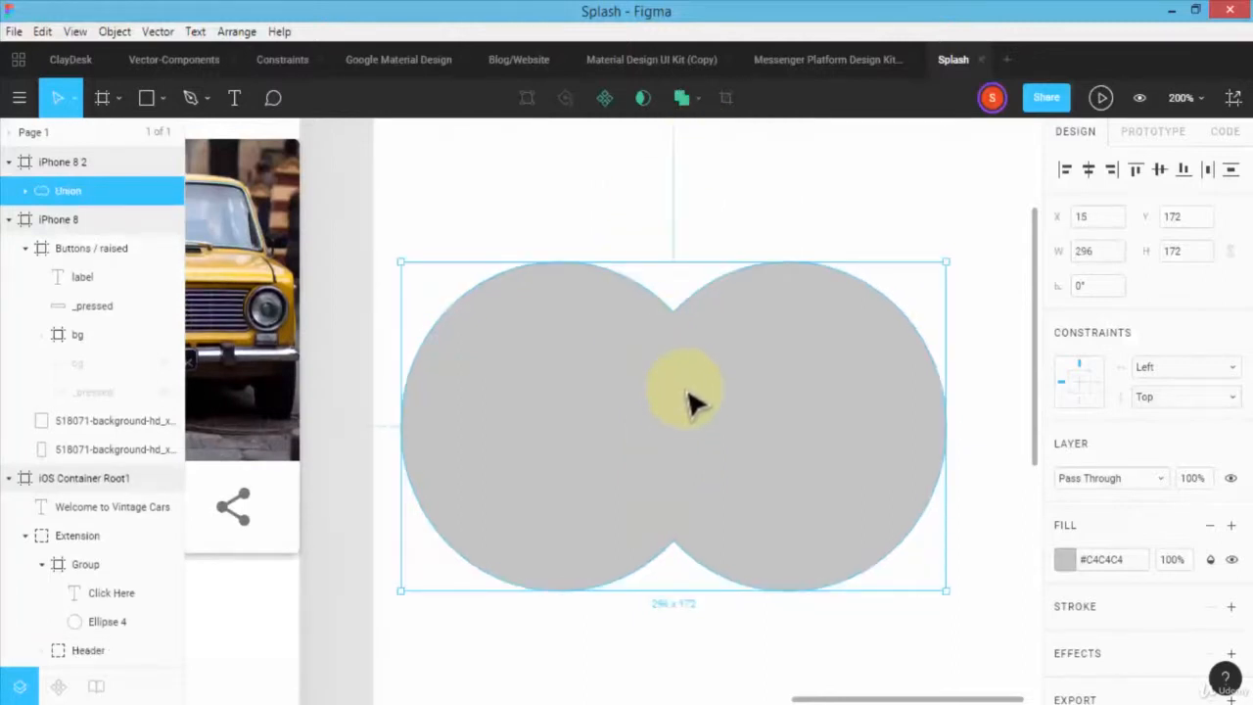
scroll(697, 393, down, 2)
drag(697, 382, 697, 382)
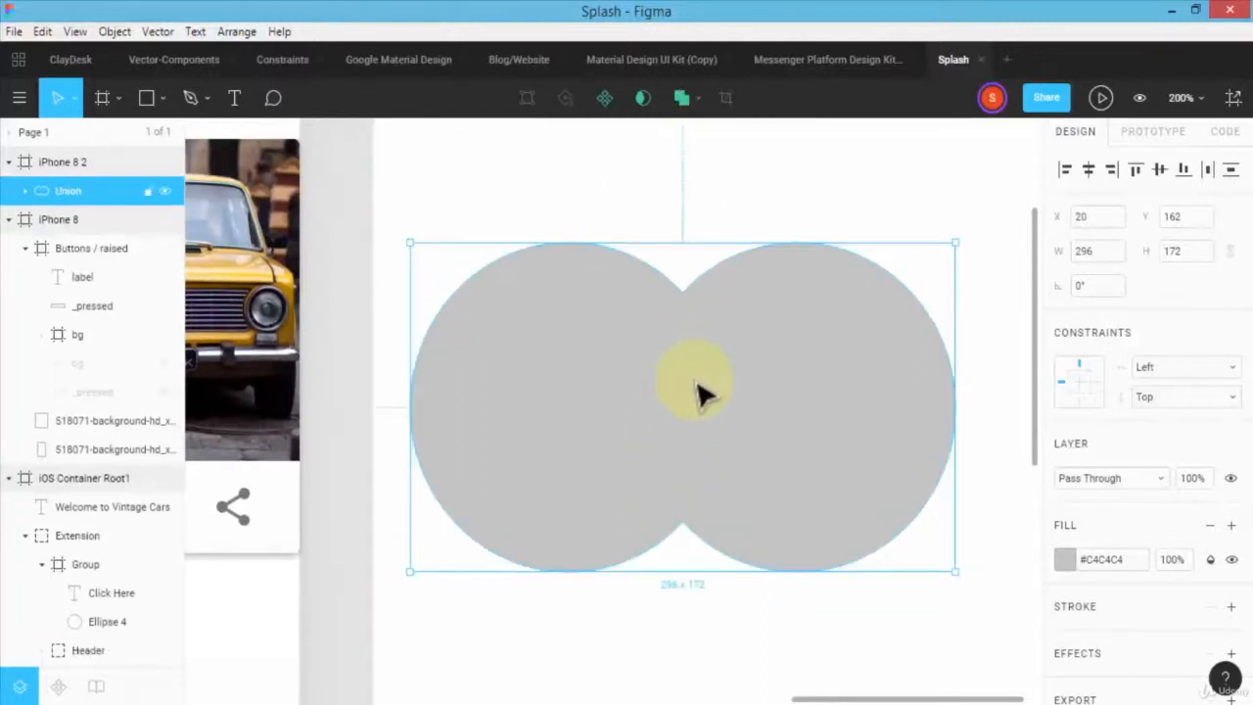
- Try the Subtract and Intersect operations in turn on the combined circles
click(696, 98)
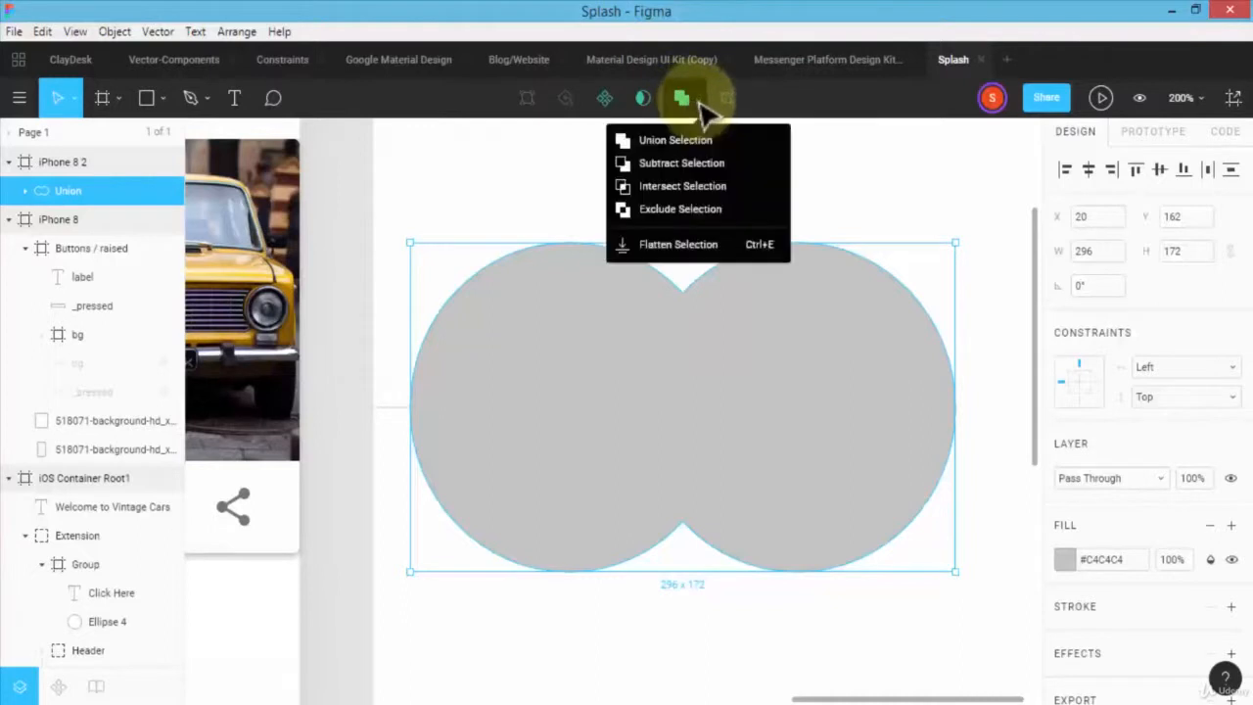
click(693, 163)
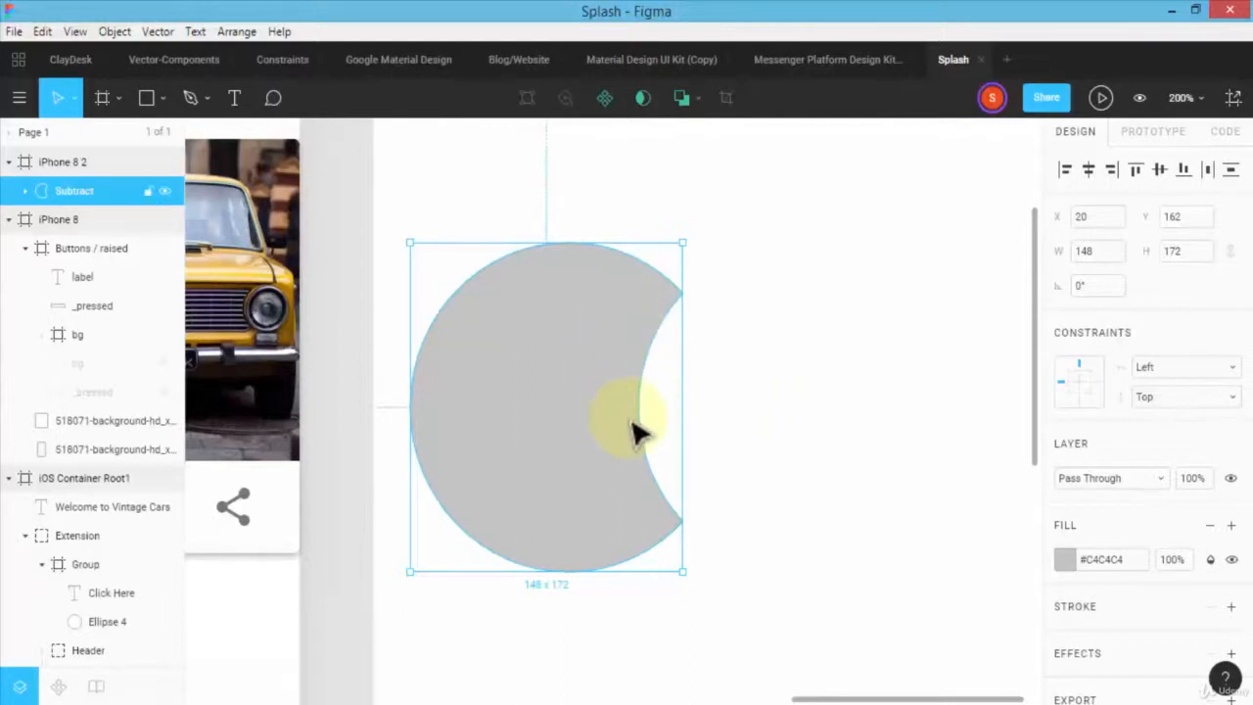
click(699, 105)
click(701, 192)
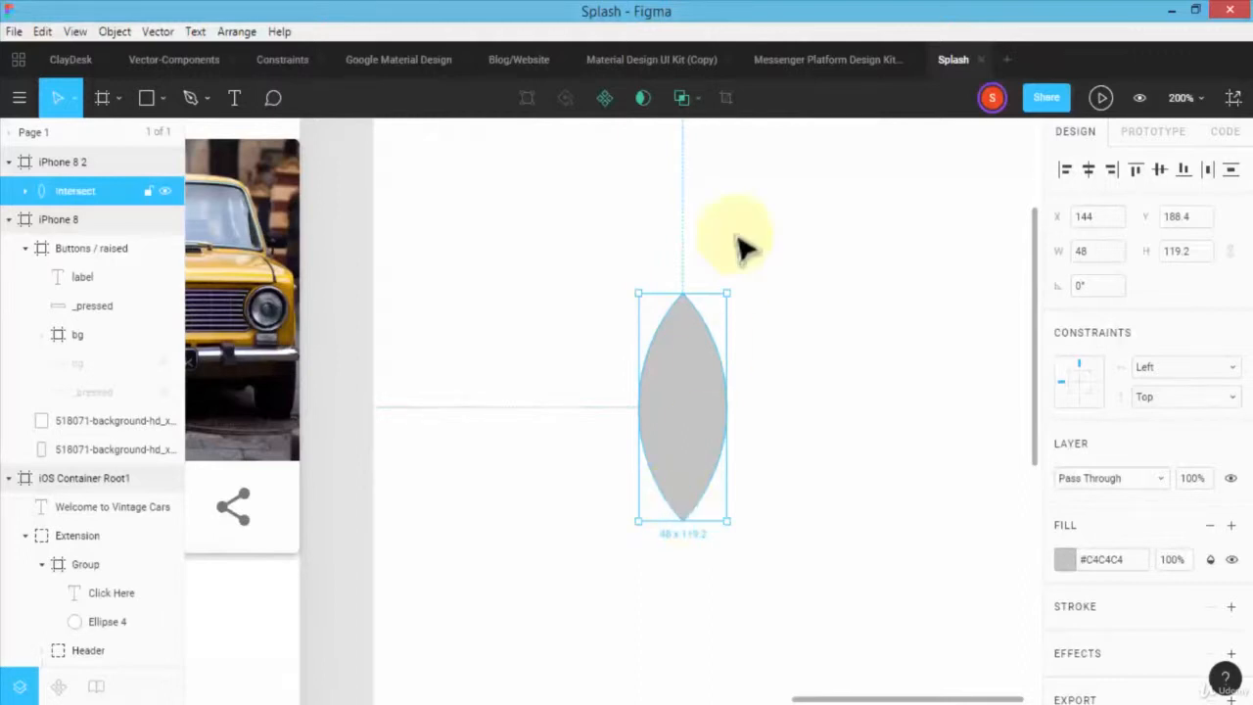
- Switch the combined circles' Boolean operation to Exclude Selection
click(698, 99)
click(693, 215)
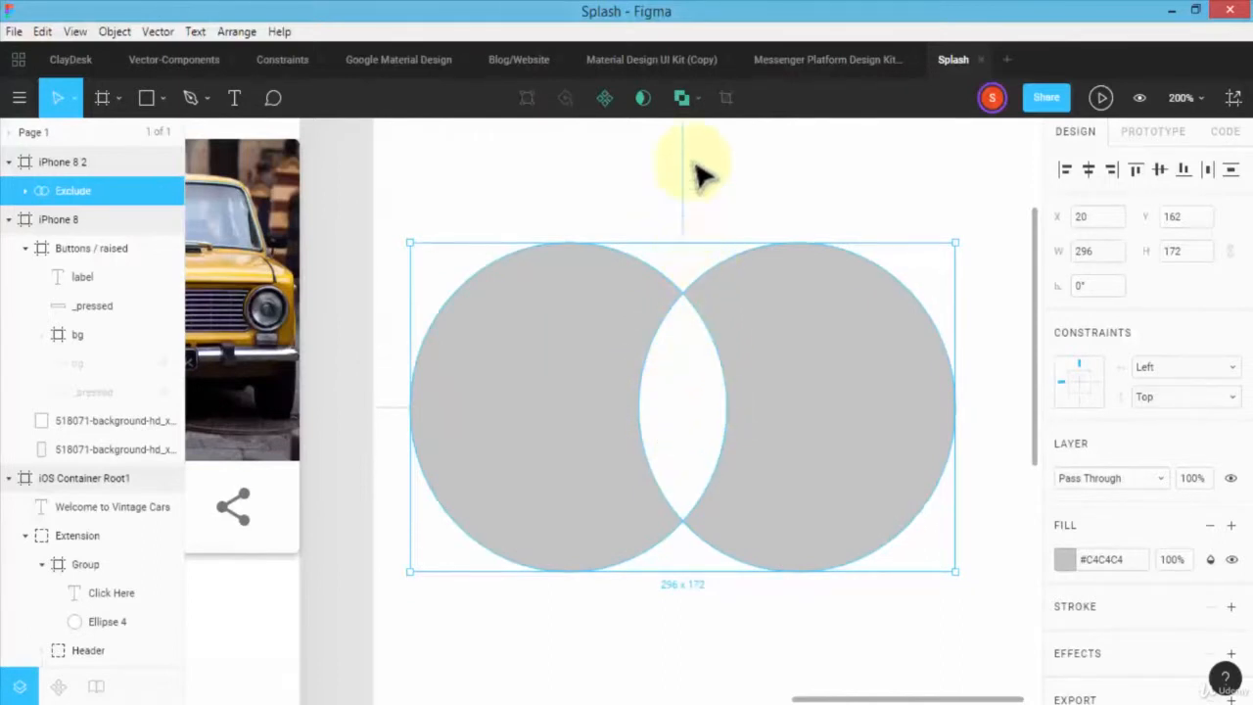
- Flatten the Exclude shape of the two circles into a single vector and open it for vector editing
click(696, 100)
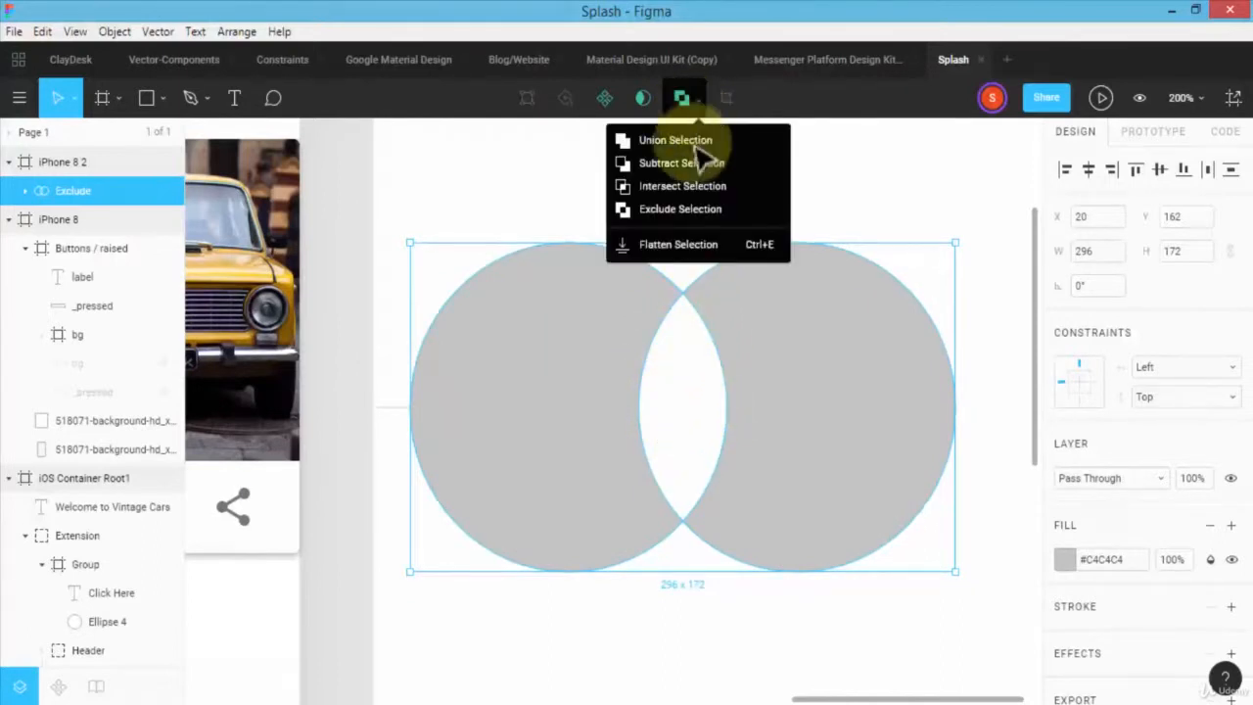
click(686, 244)
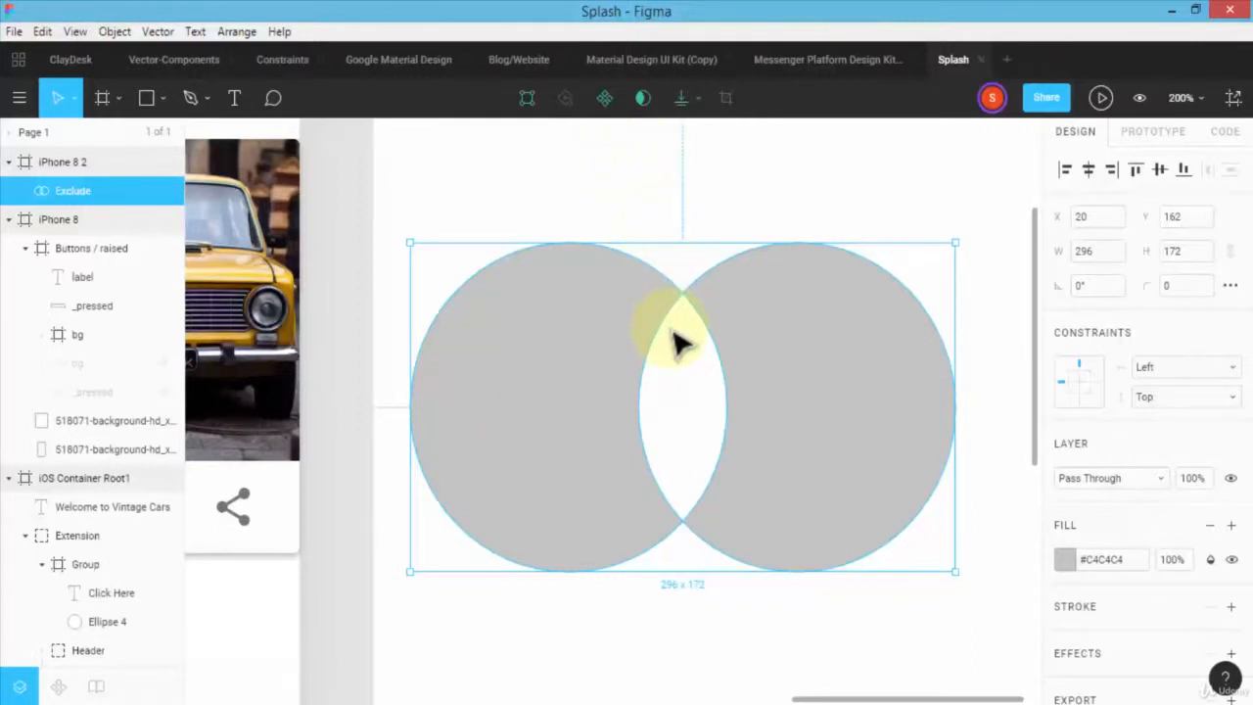
double_click(594, 394)
click(589, 384)
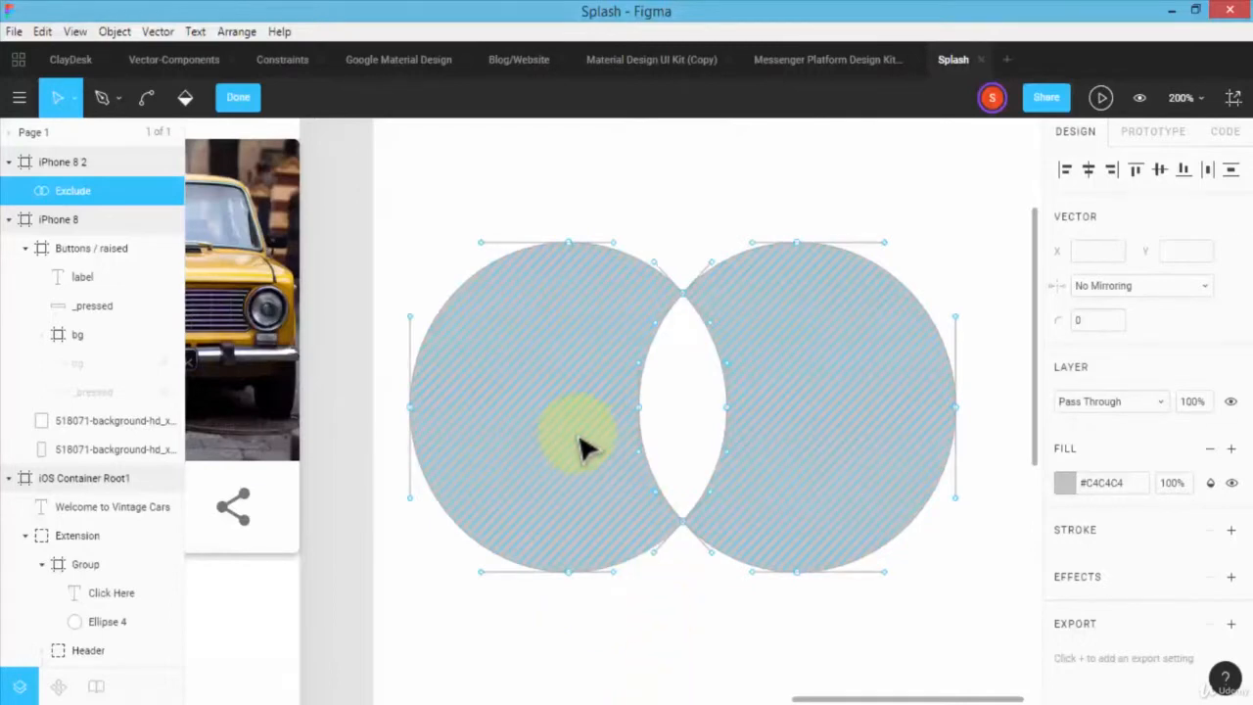
key(Escape)
double_click(582, 446)
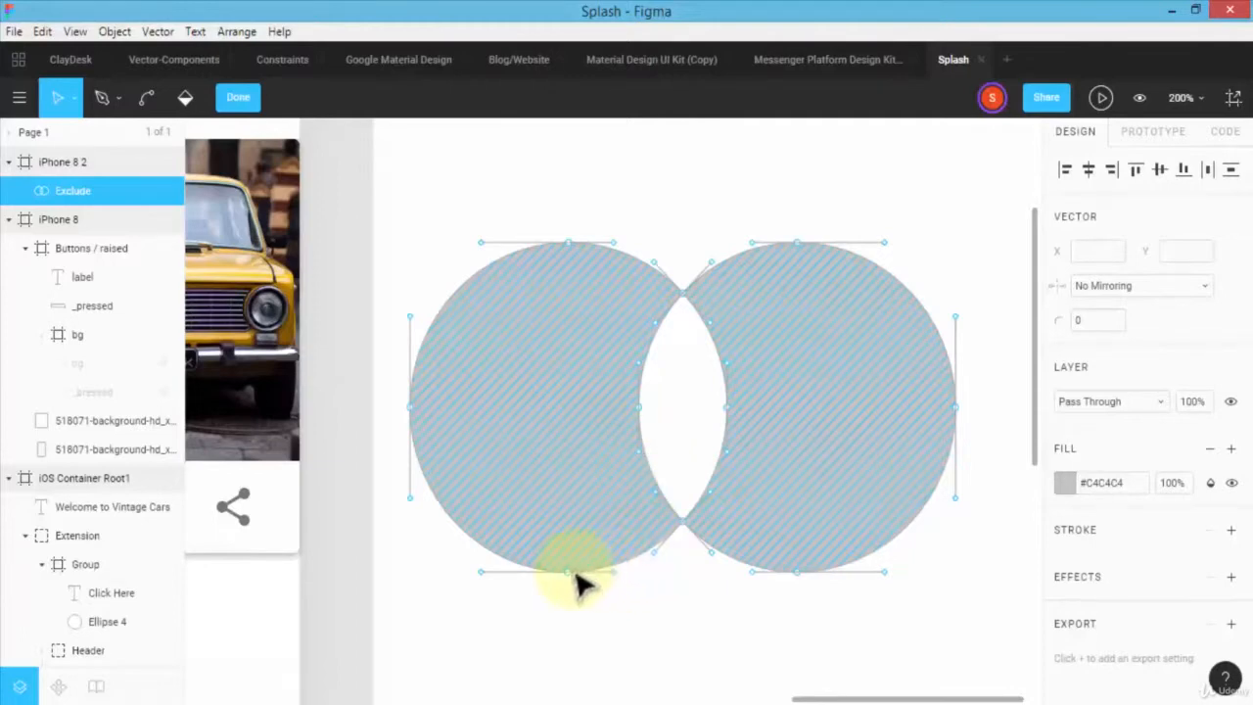
- Bend the left circle's upper-left edge inward by moving its curve handle to about X 99, Y 228.5
mouse_move(483, 571)
mouse_down()
mouse_move(514, 515)
mouse_move(464, 517)
mouse_move(453, 547)
mouse_move(493, 491)
mouse_move(463, 564)
mouse_move(548, 425)
mouse_move(453, 476)
mouse_move(426, 519)
mouse_move(428, 543)
mouse_up()
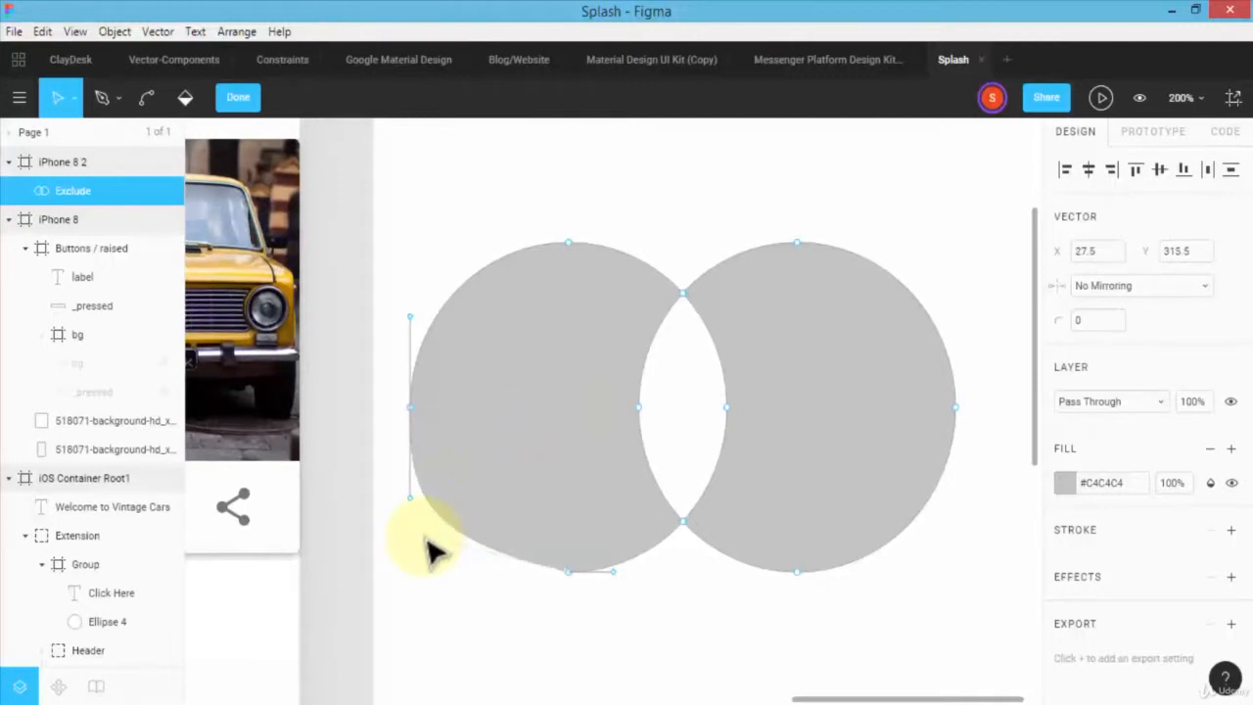
key(ctrl+a)
drag(486, 246, 556, 370)
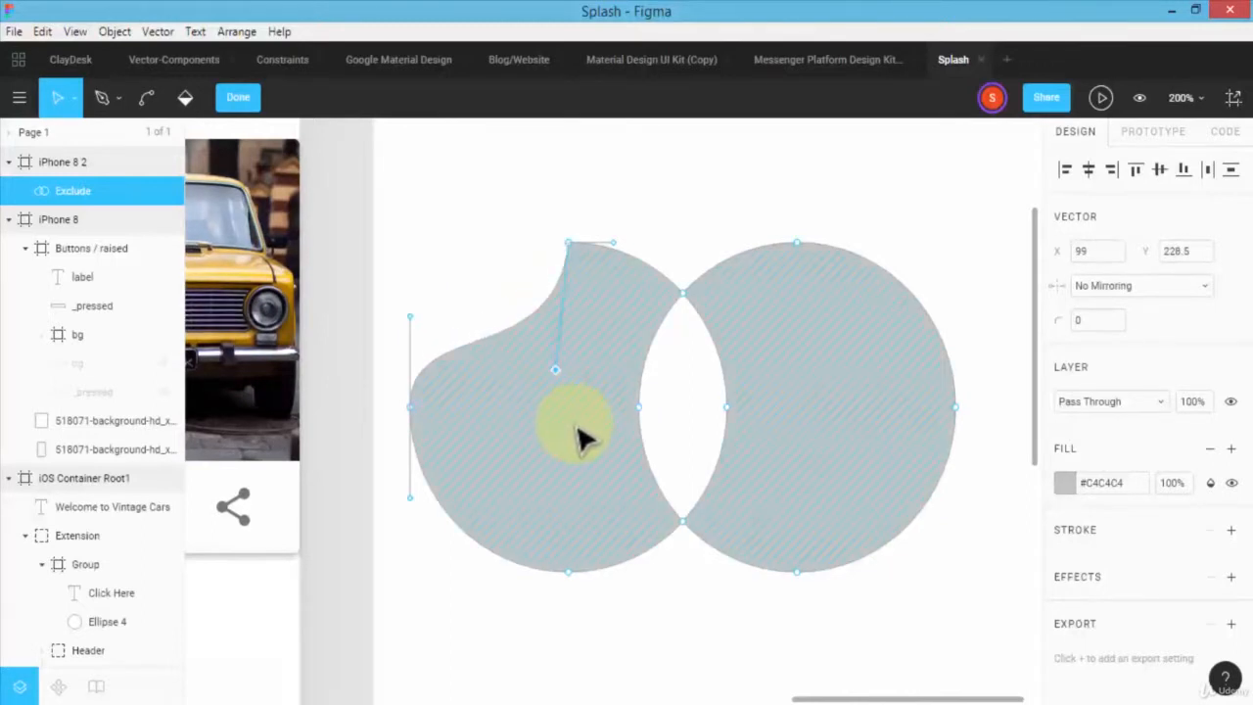
- Fill the flattened shape with the red swatch #EB5757 and leave vector editing
click(1065, 483)
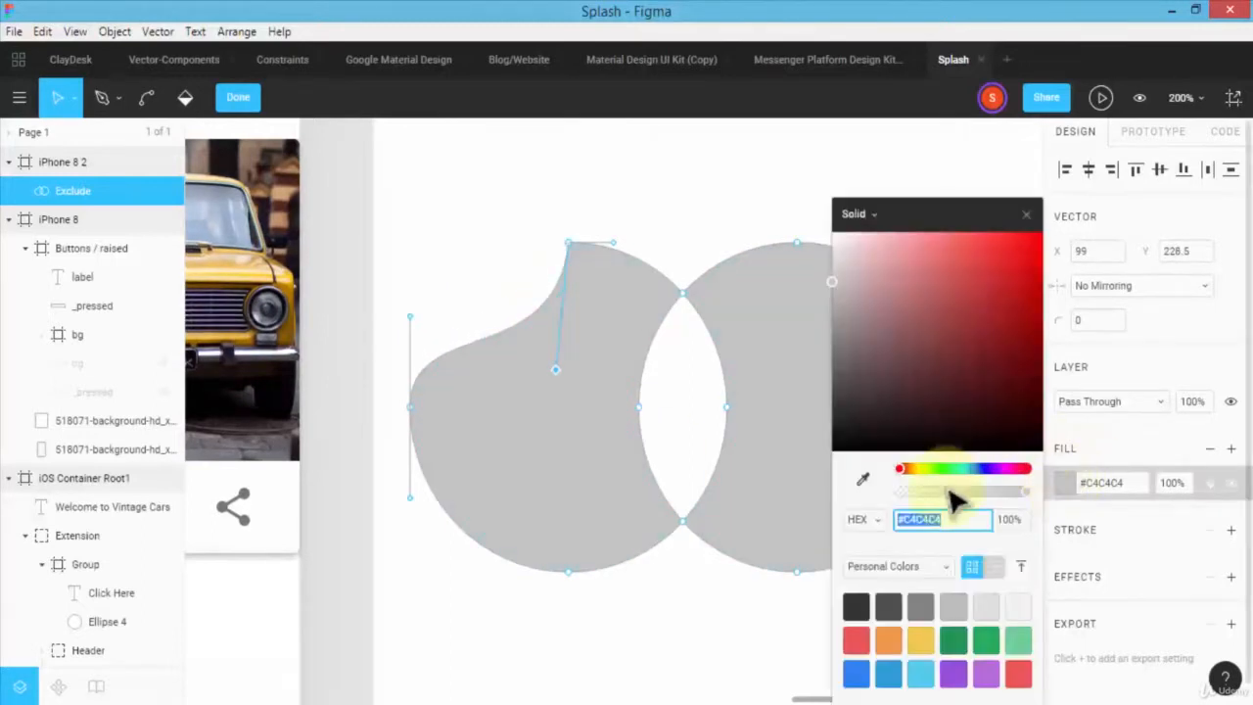
click(856, 642)
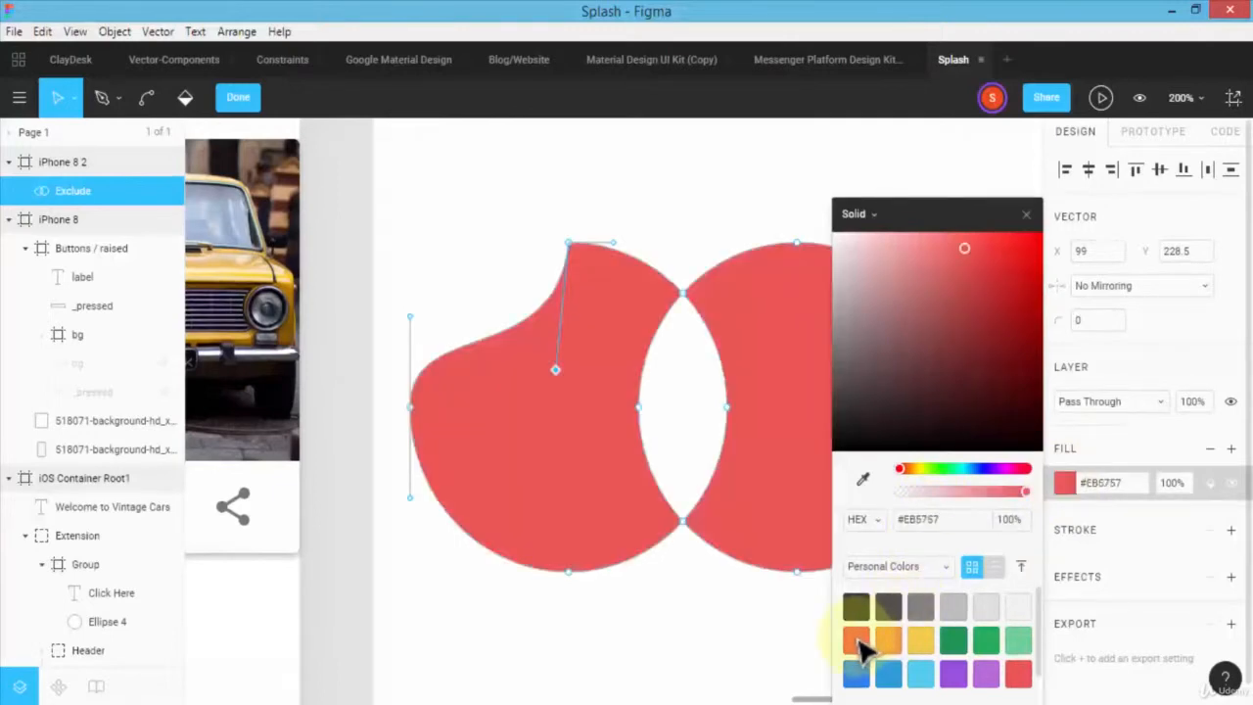
click(696, 425)
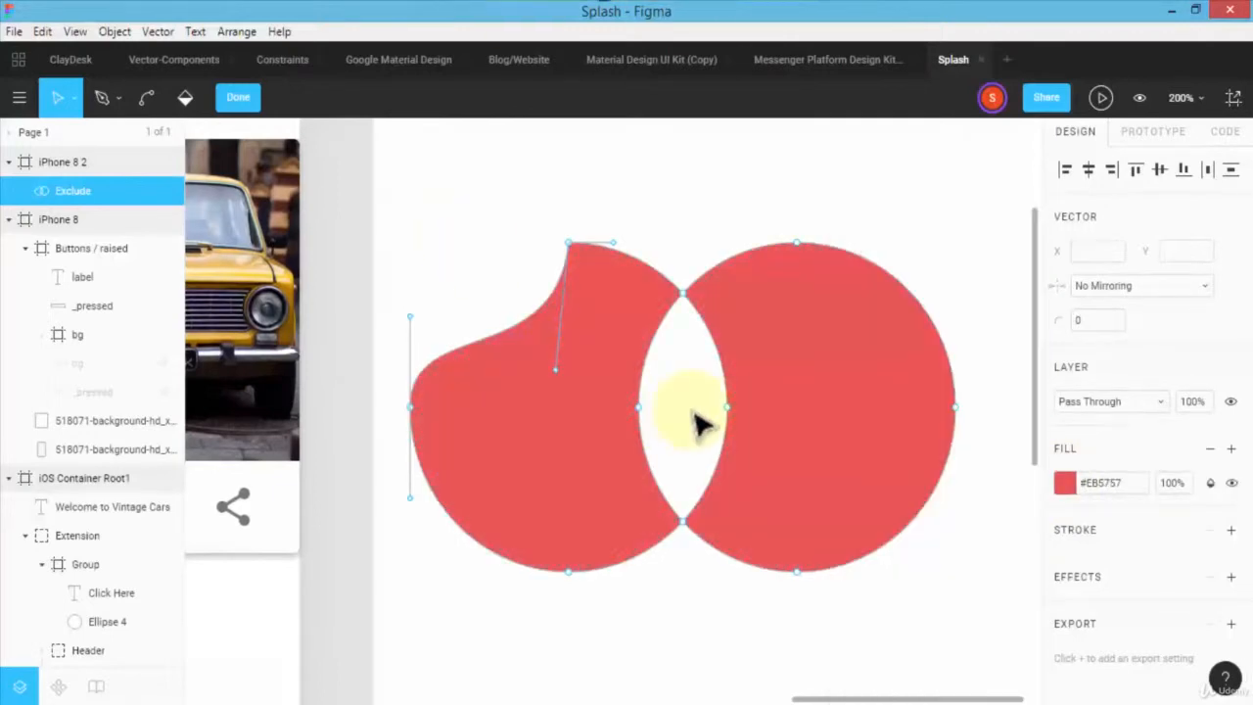
key(Escape)
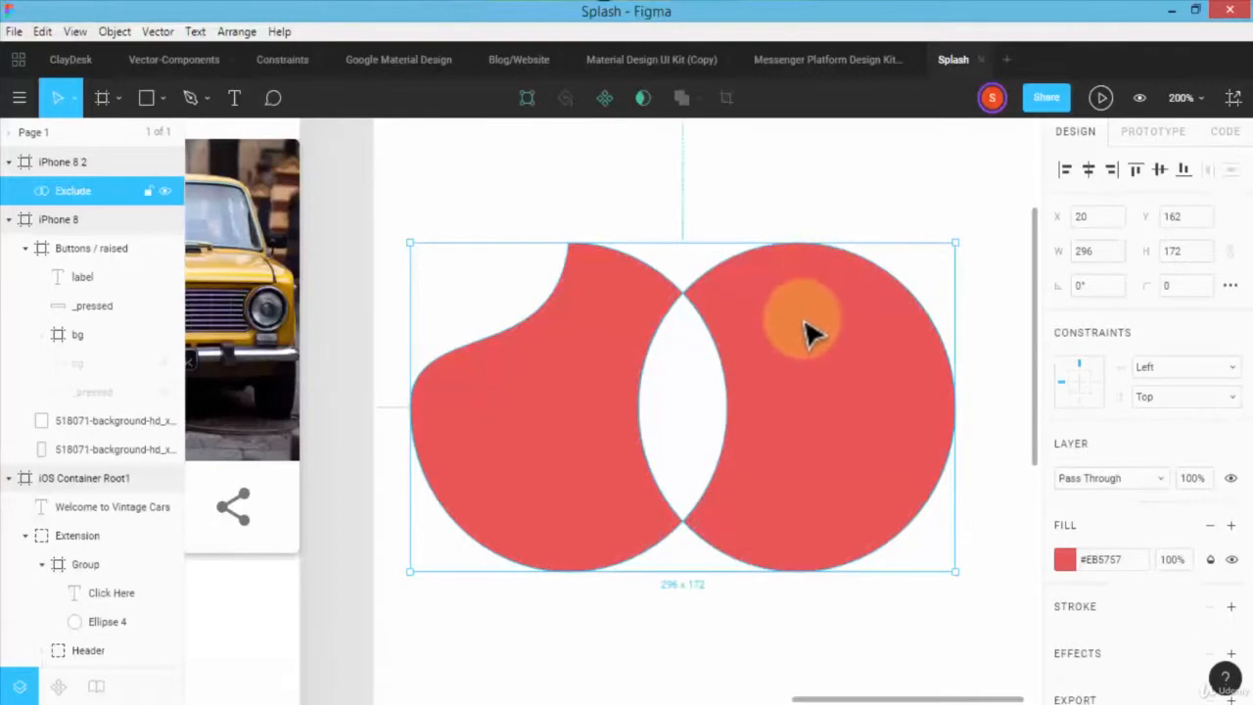
- Try pulling the right circle's upper-right curve handle inward to about X 267, Y 176, and undo the change
double_click(812, 428)
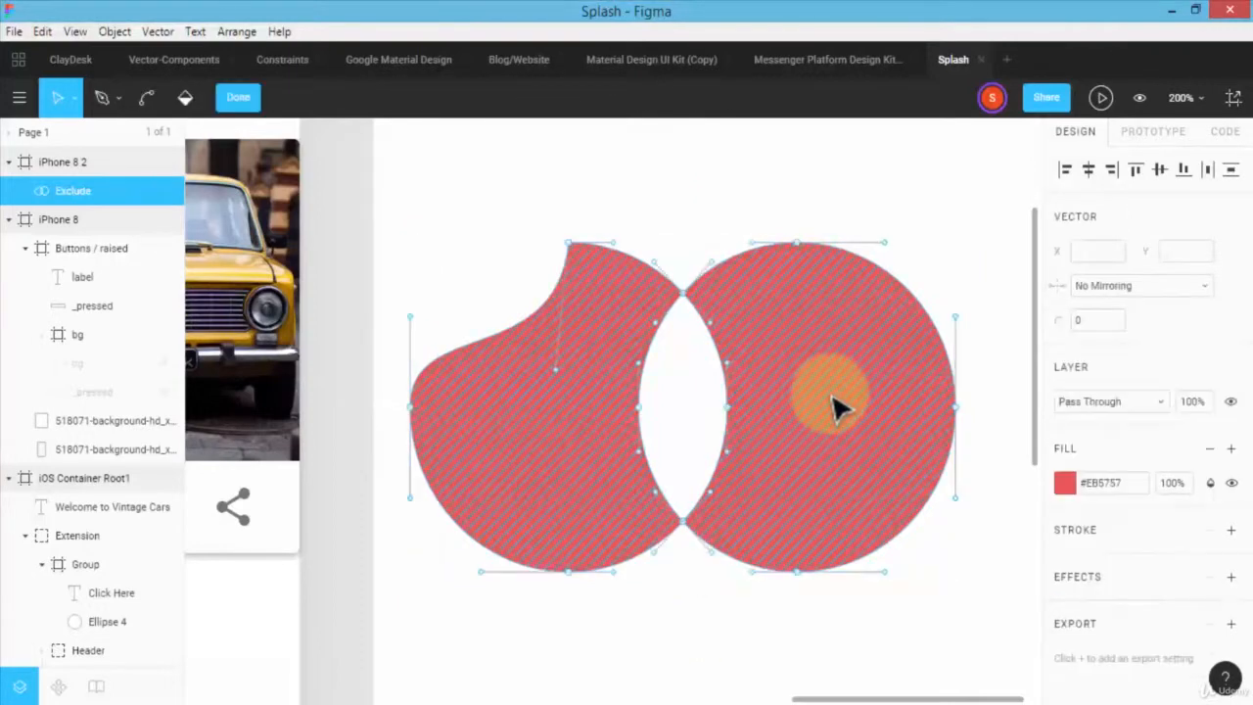
click(871, 266)
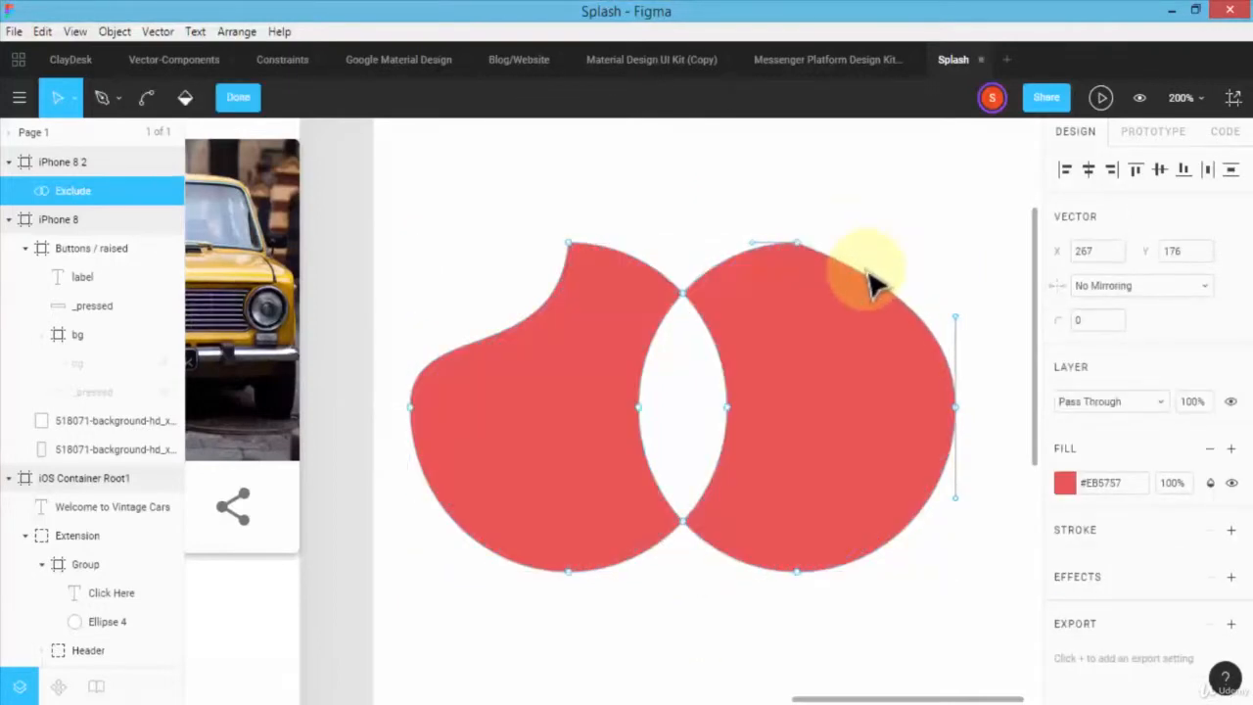
mouse_move(869, 271)
mouse_down()
mouse_move(780, 346)
mouse_move(800, 420)
mouse_move(842, 440)
mouse_move(916, 291)
mouse_up()
key(ctrl+a)
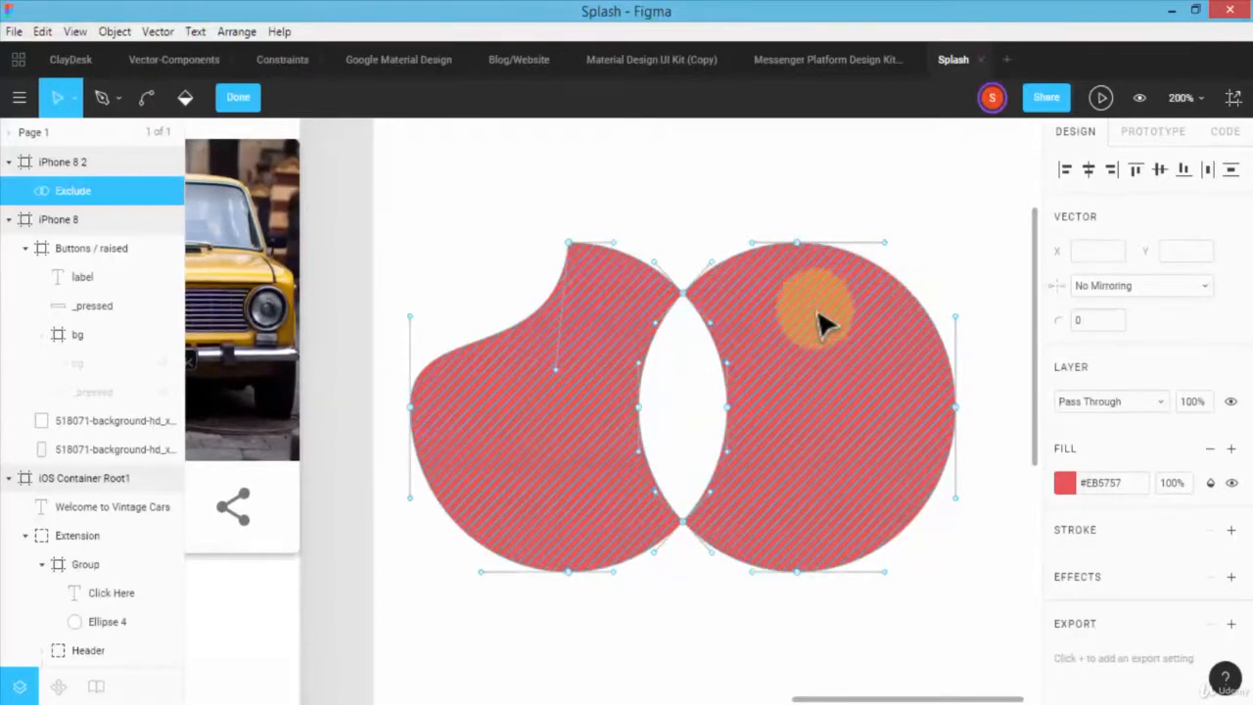
click(717, 184)
key(Escape)
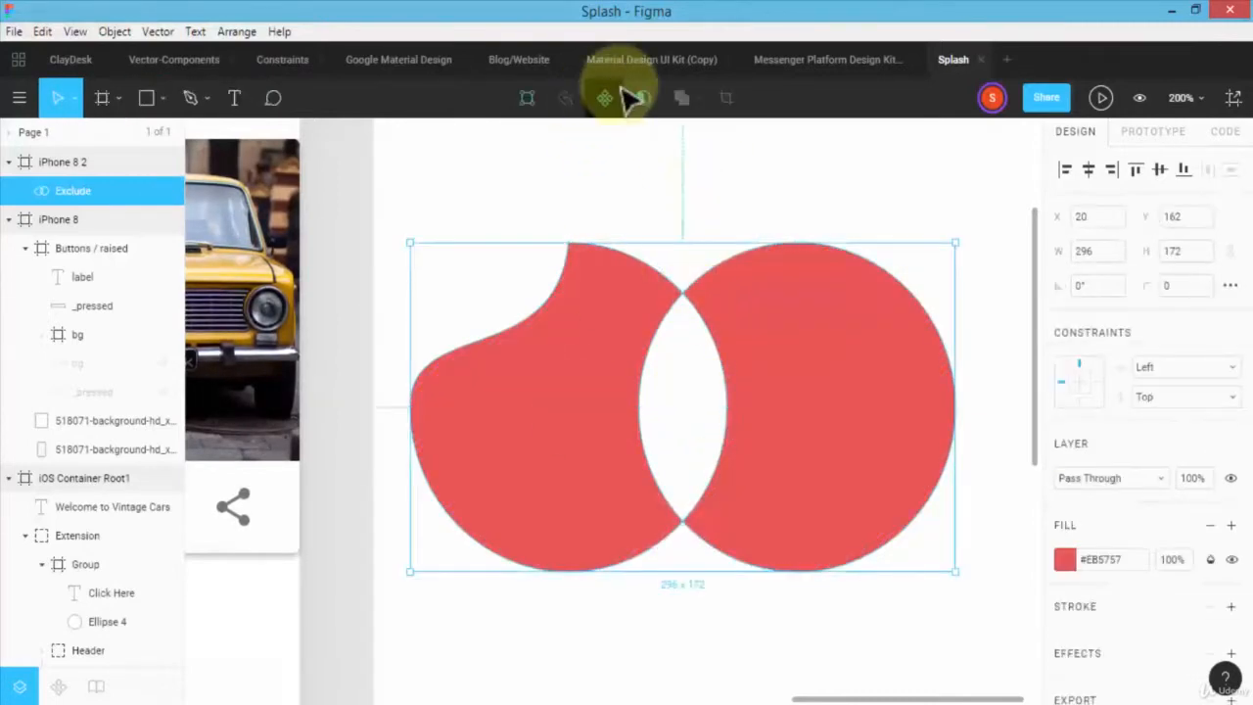
- Select the red shape and move it around the frame to X 22, Y 162
click(636, 322)
click(636, 203)
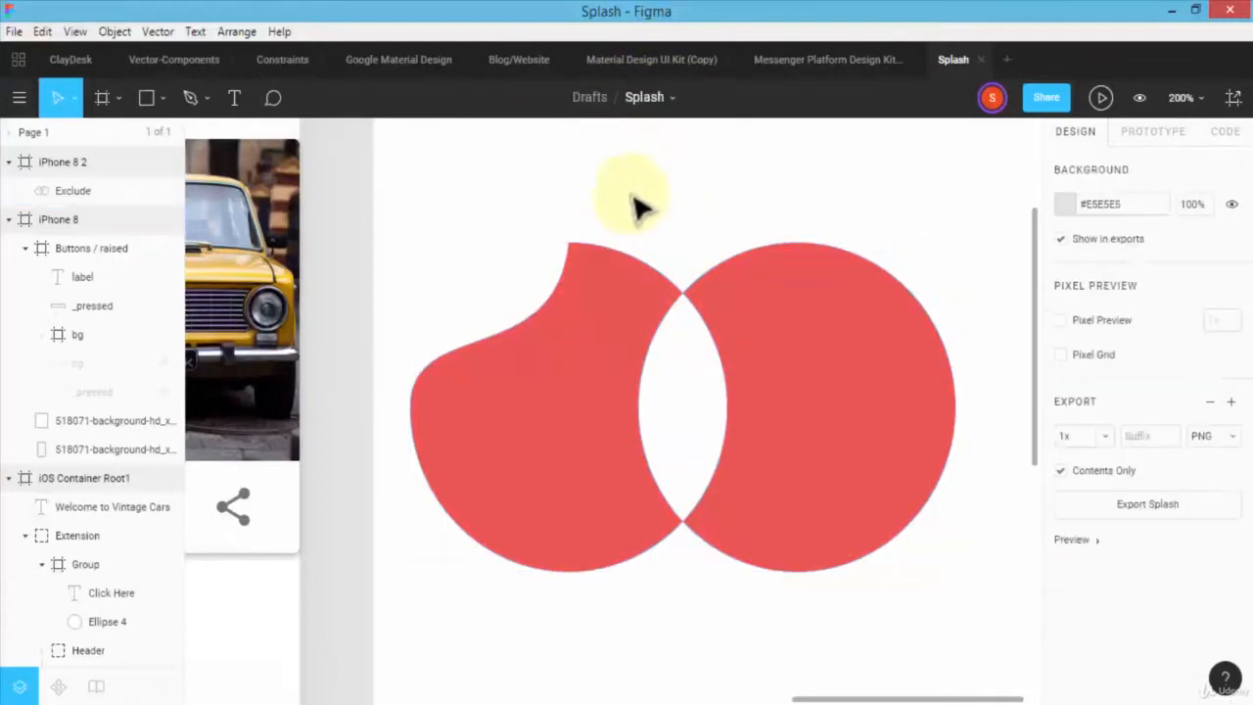
click(616, 352)
click(701, 101)
click(581, 364)
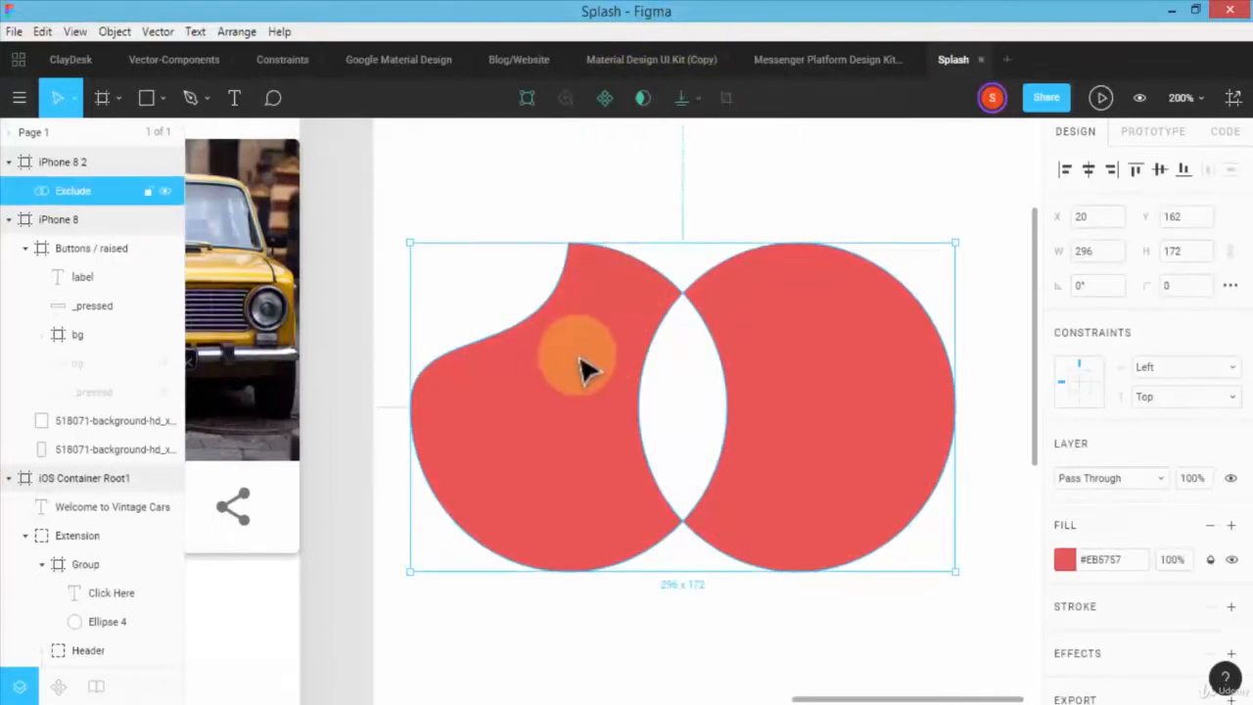
drag(581, 364, 635, 357)
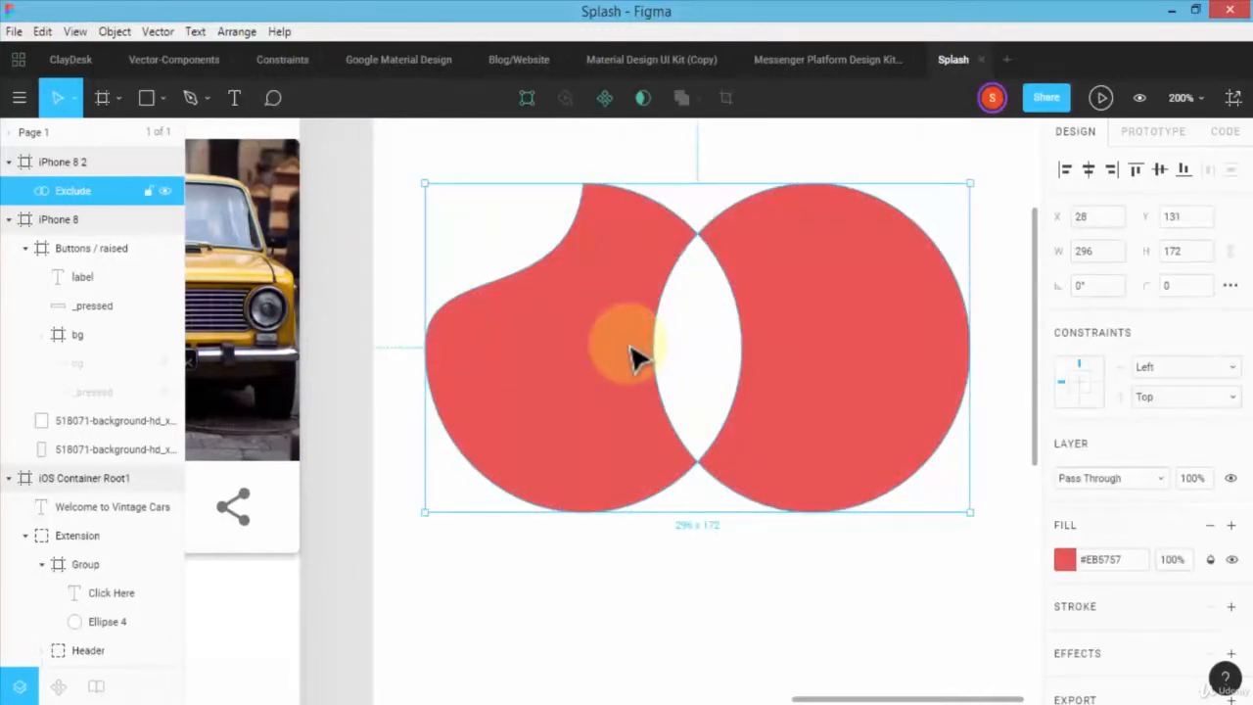
drag(629, 363, 618, 404)
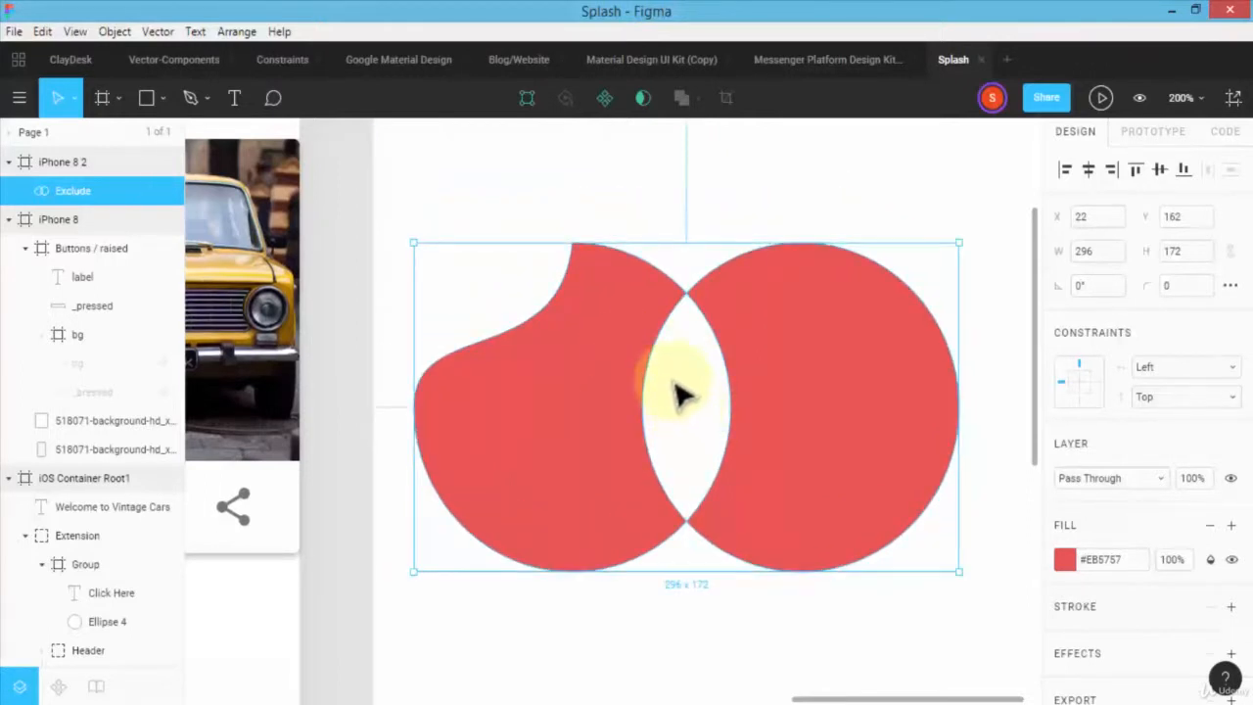
- Shrink the red shape to 50 × 29 and move it into the iOS Container Root2 frame between the card rows, at X 150, Y 346
drag(415, 251, 873, 523)
drag(903, 548, 490, 364)
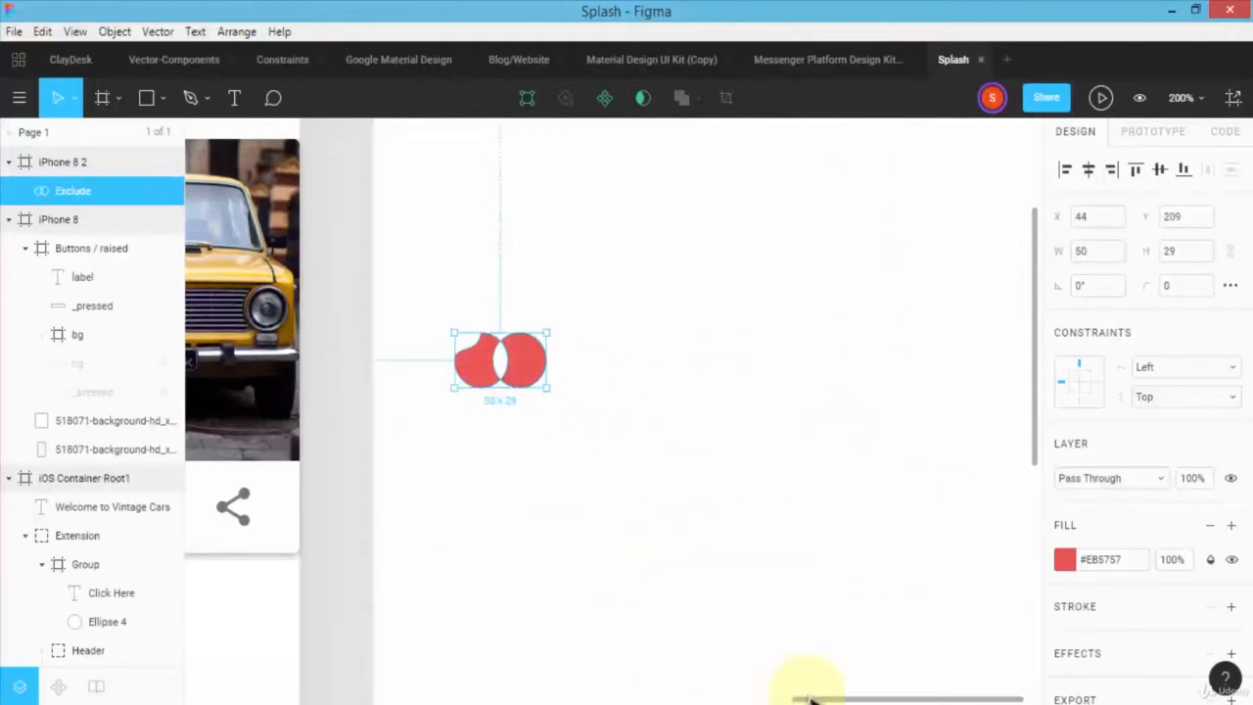
drag(810, 698, 667, 697)
drag(1000, 359, 426, 626)
drag(666, 698, 614, 697)
scroll(672, 476, down, 3)
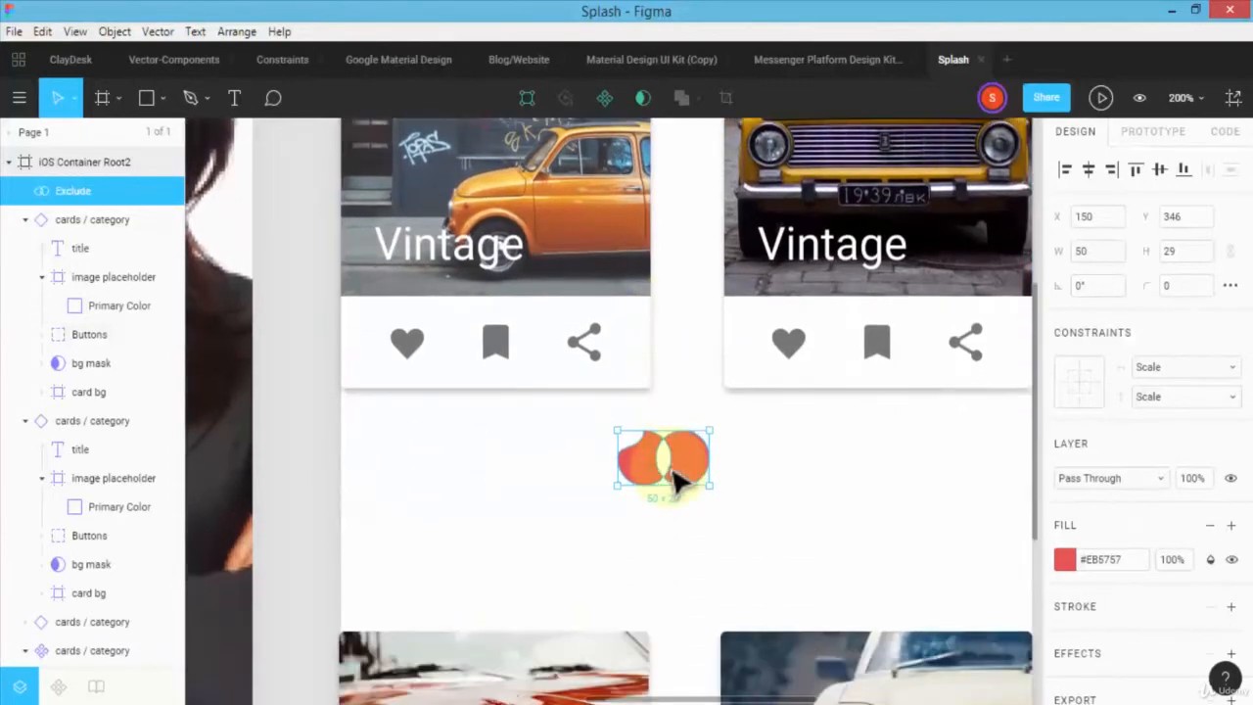
- Enlarge the red shape to 141 × 80 and center it between the card rows at X 117, Y 343
key(ctrl+minus)
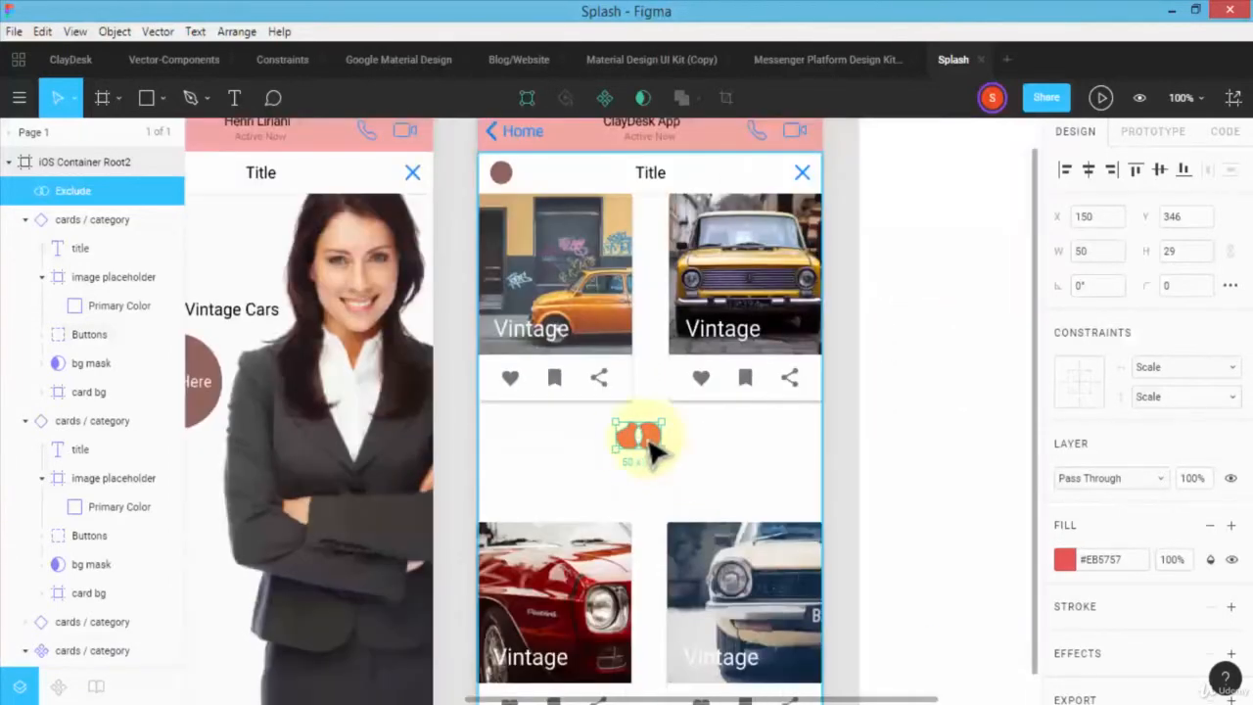
mouse_move(666, 457)
mouse_down()
mouse_move(747, 494)
mouse_move(664, 475)
mouse_up()
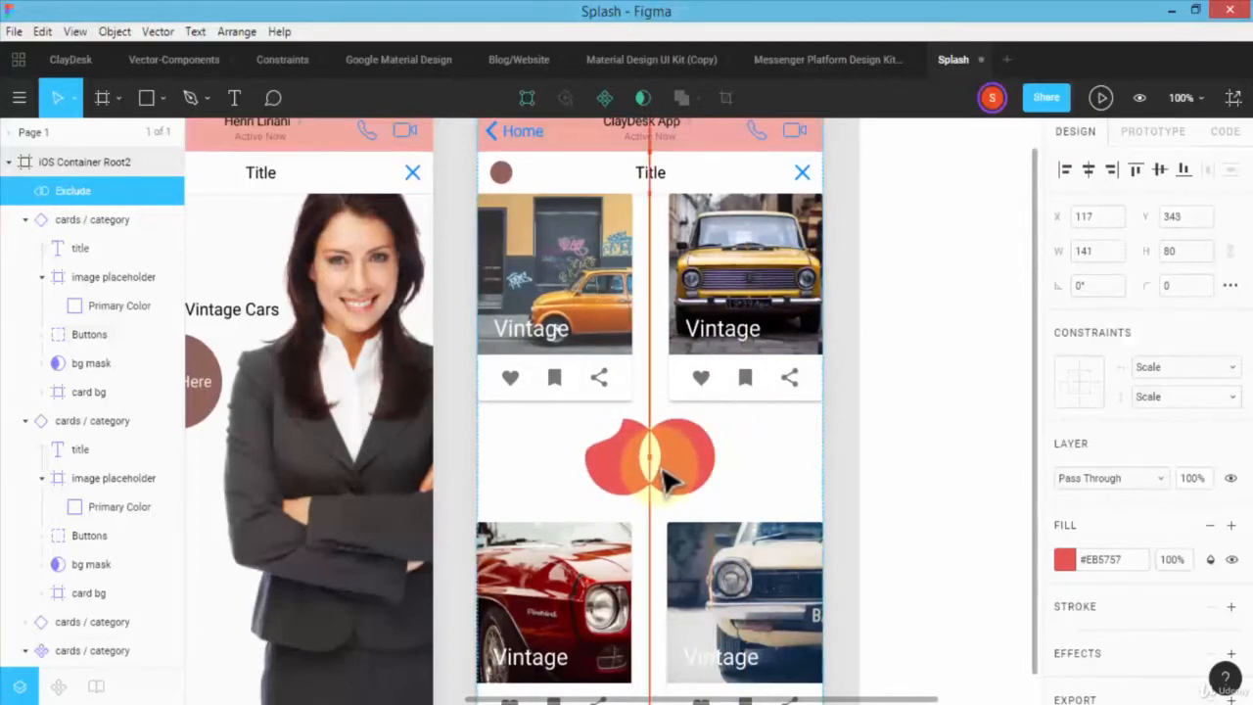
- Delete the empty iPhone 8 2 frame
click(923, 419)
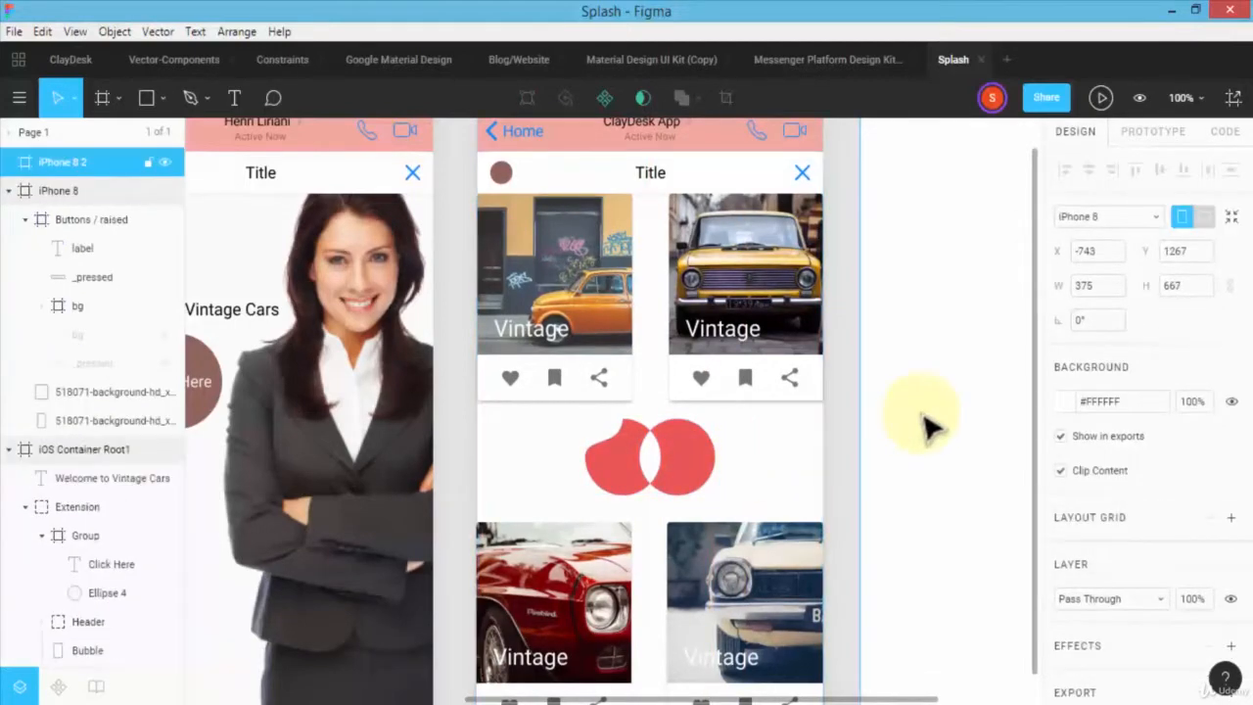
click(924, 419)
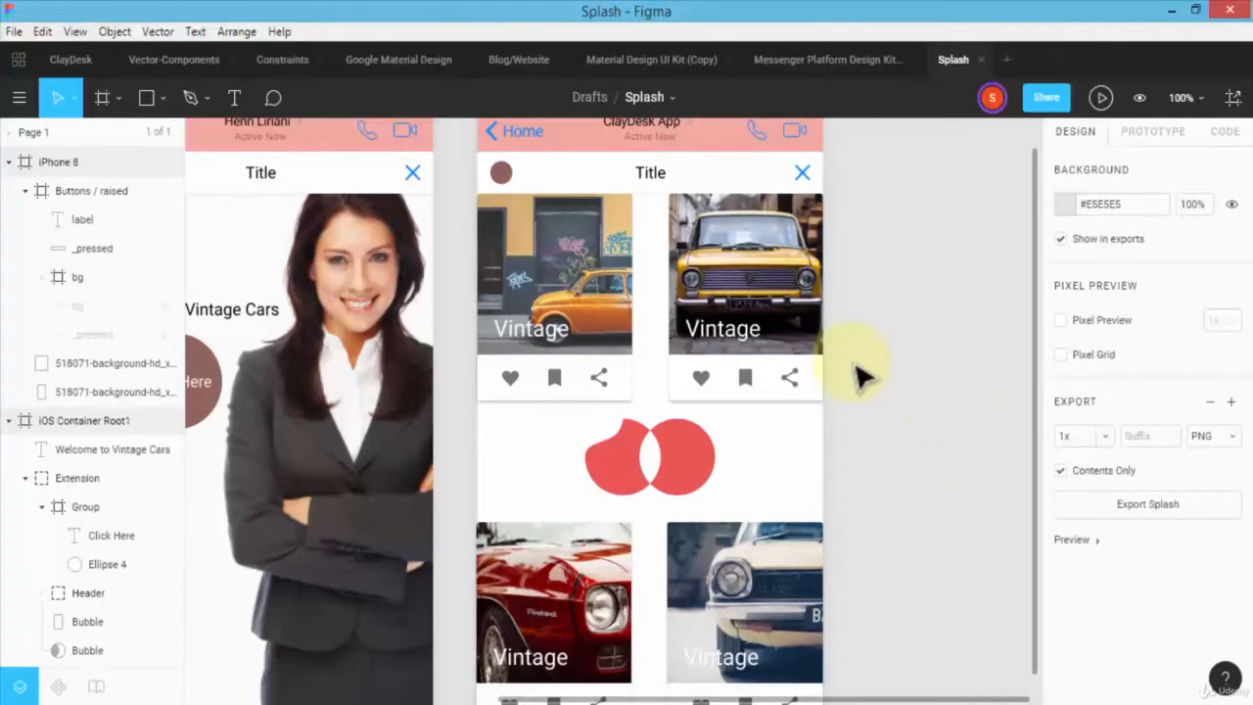
- Change the fill of the shape between the card rows to a Linear gradient and deselect it
double_click(707, 471)
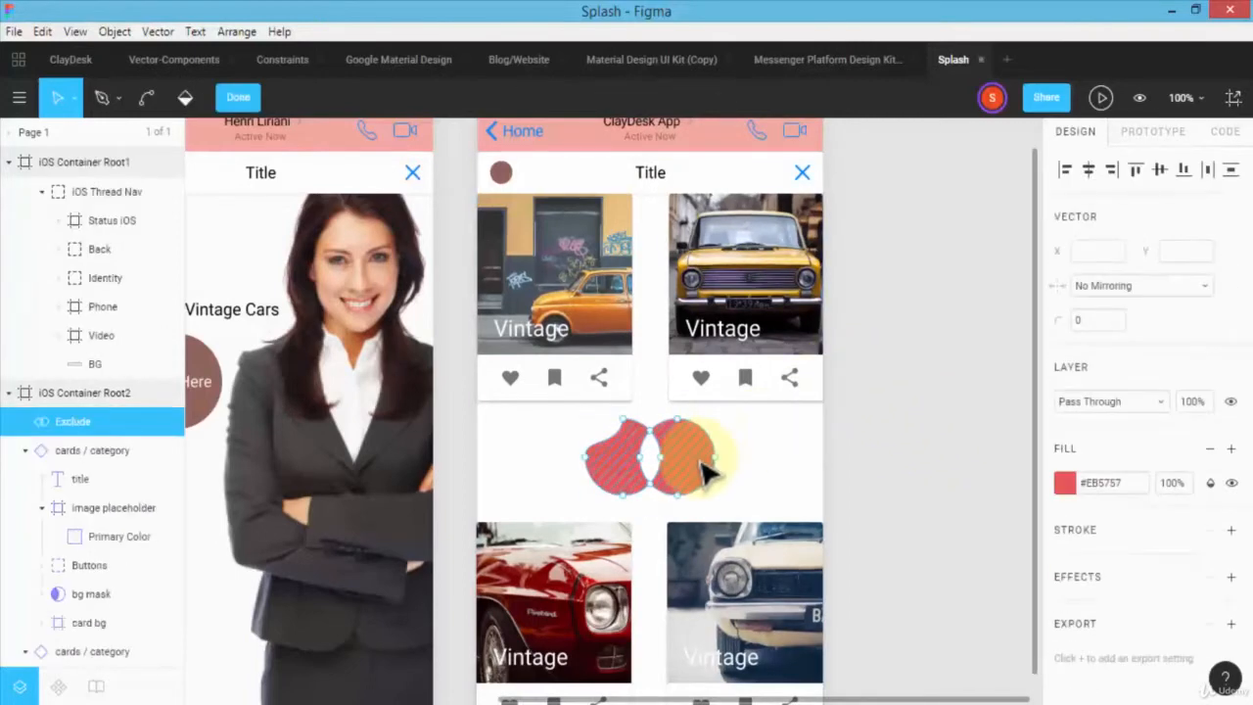
click(1066, 484)
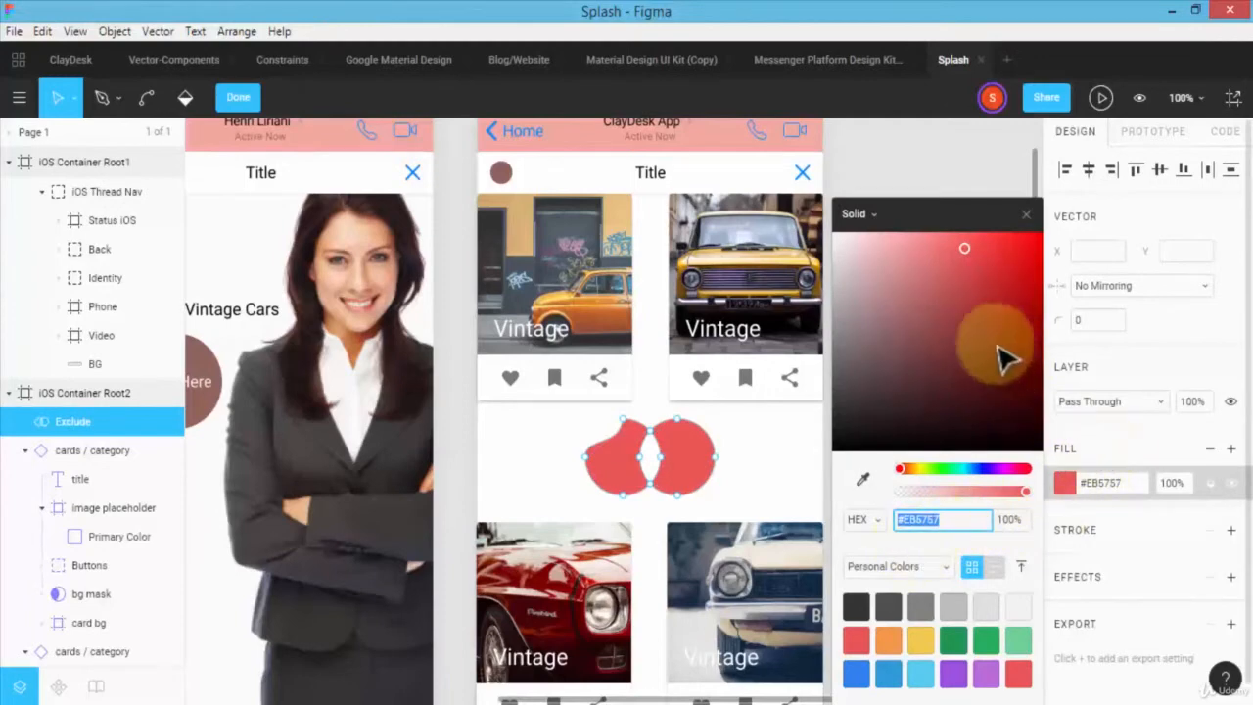
click(856, 213)
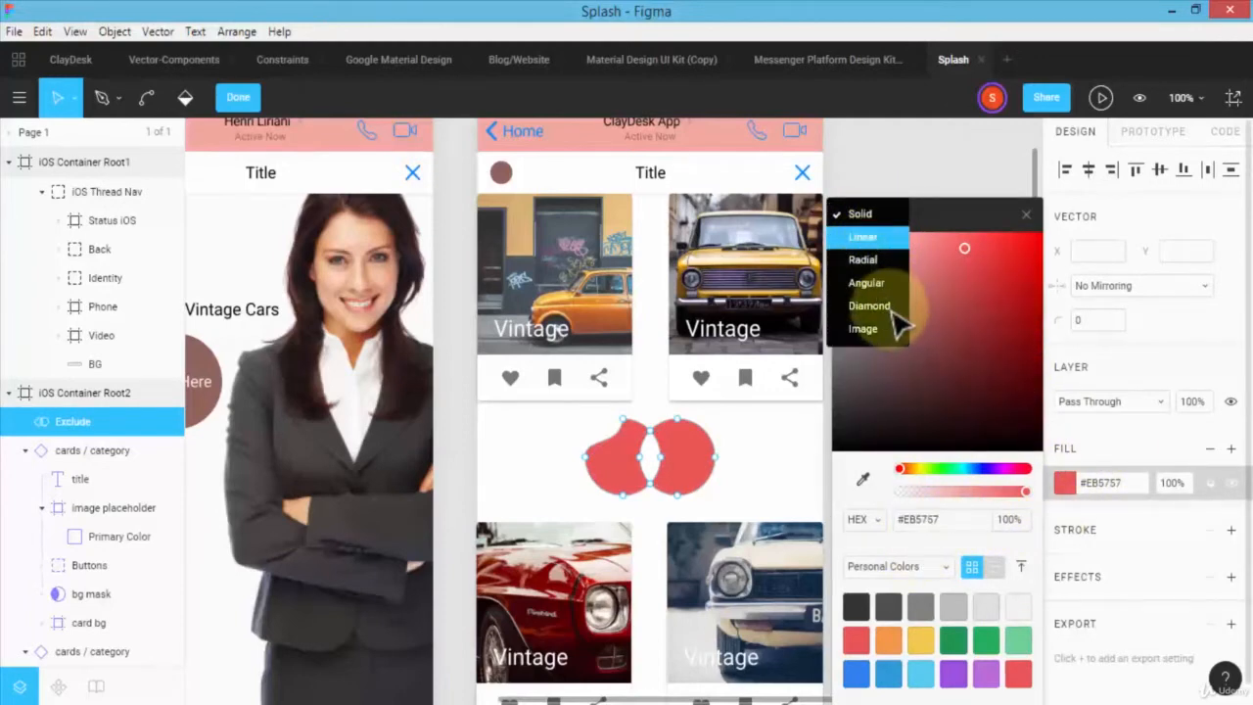
click(865, 237)
click(756, 462)
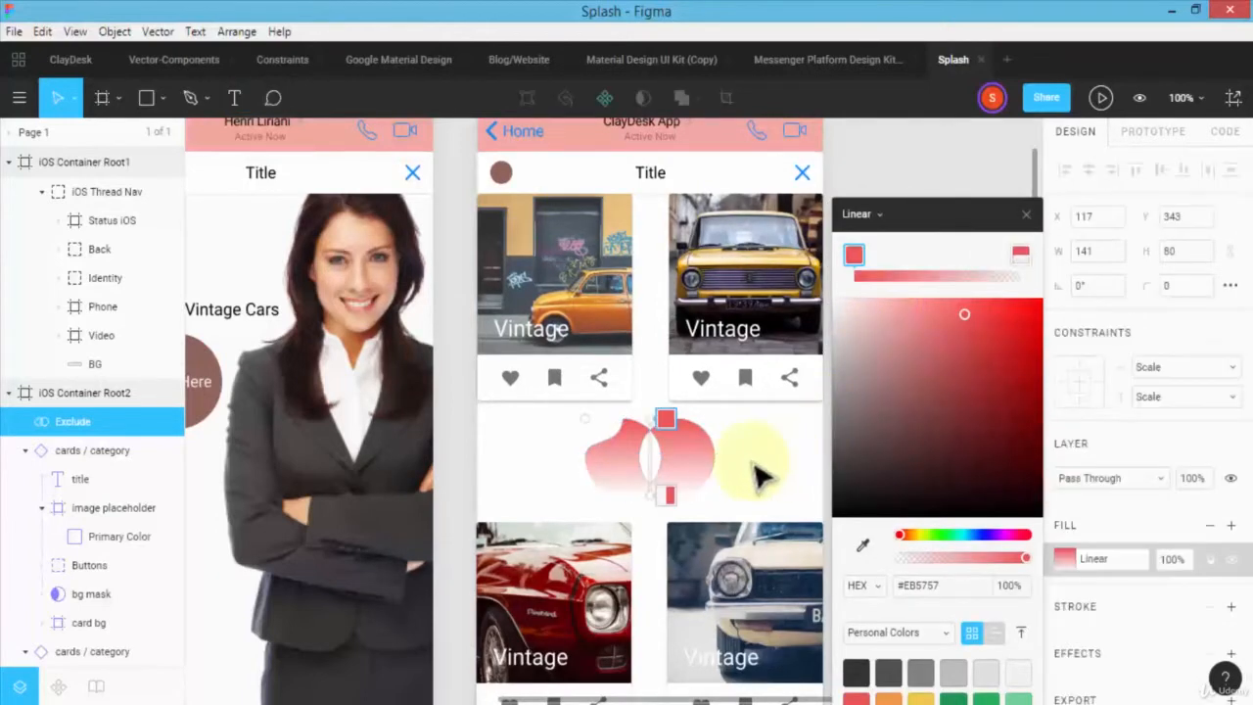
click(935, 169)
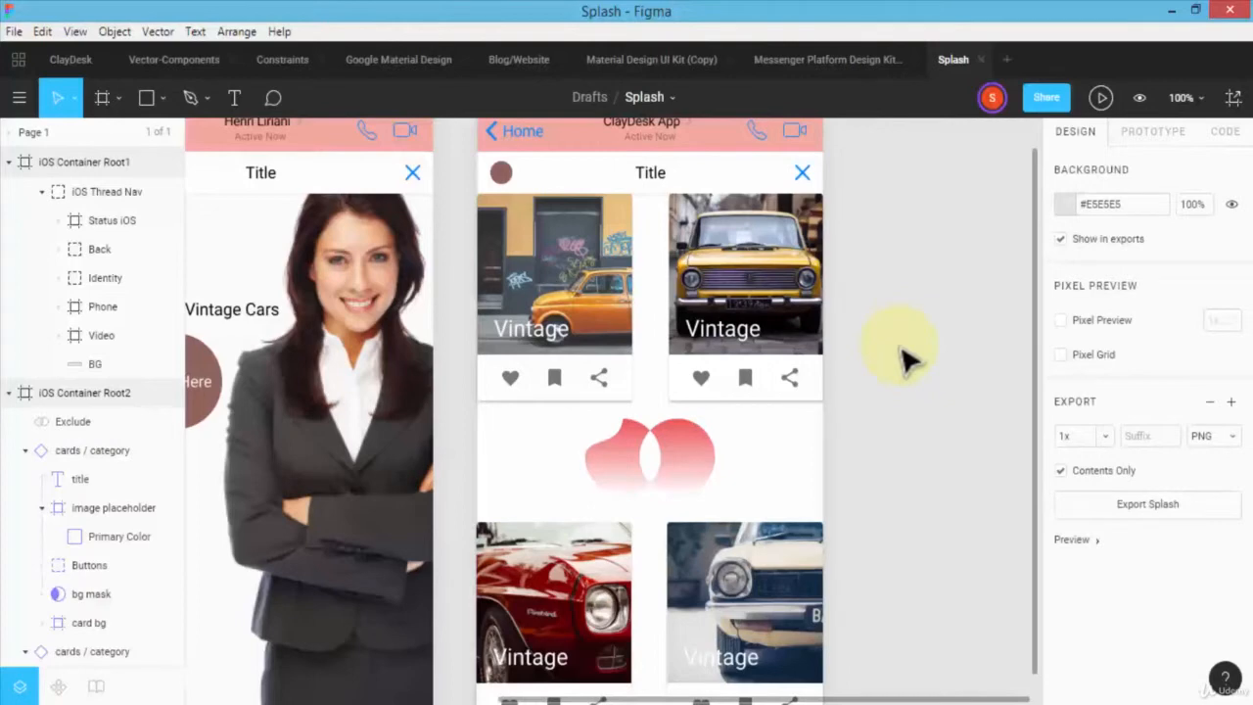
key(minus)
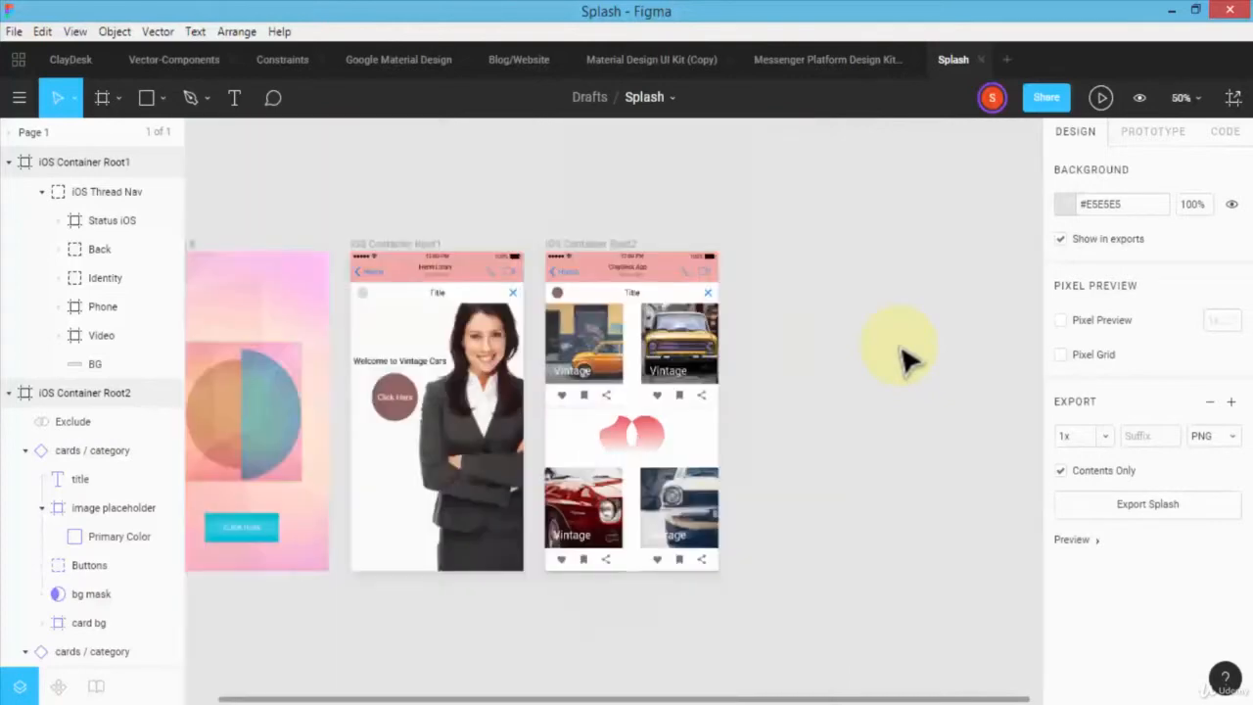